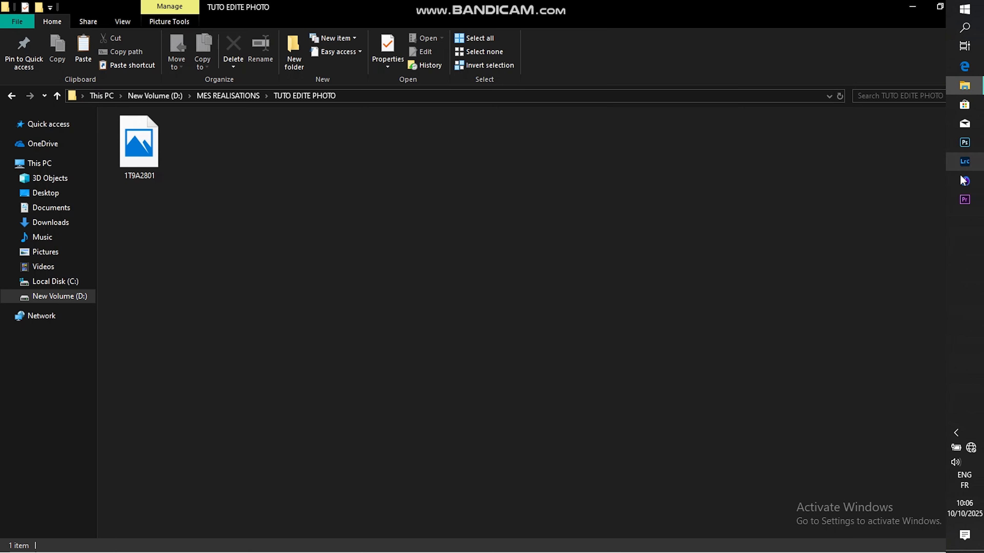
Step: Launch Capture One 21 and minimize the file browser window
click(970, 186)
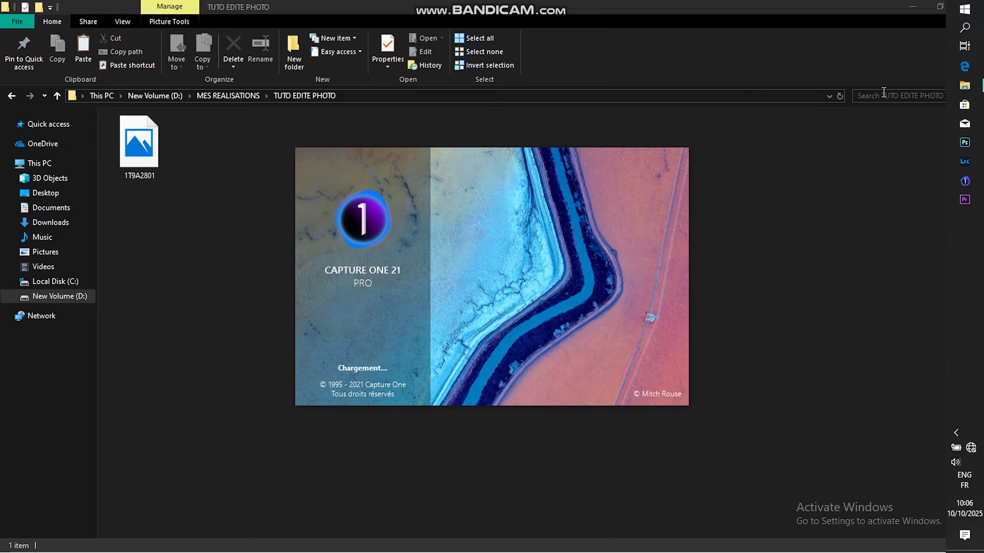
click(913, 7)
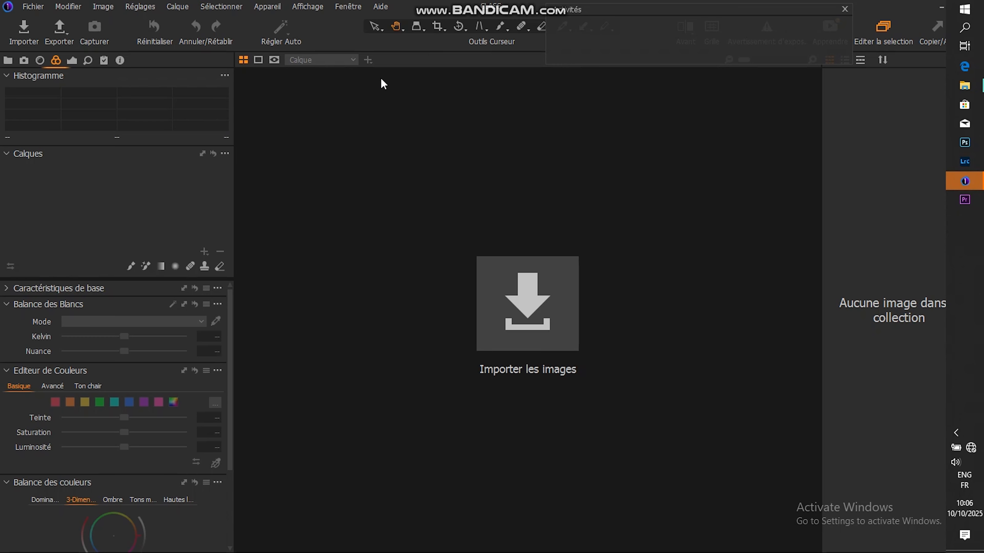
Step: Create a new catalogue named TUTO EDITE PHOTO in the Pictures folder, using the Vide template
click(30, 10)
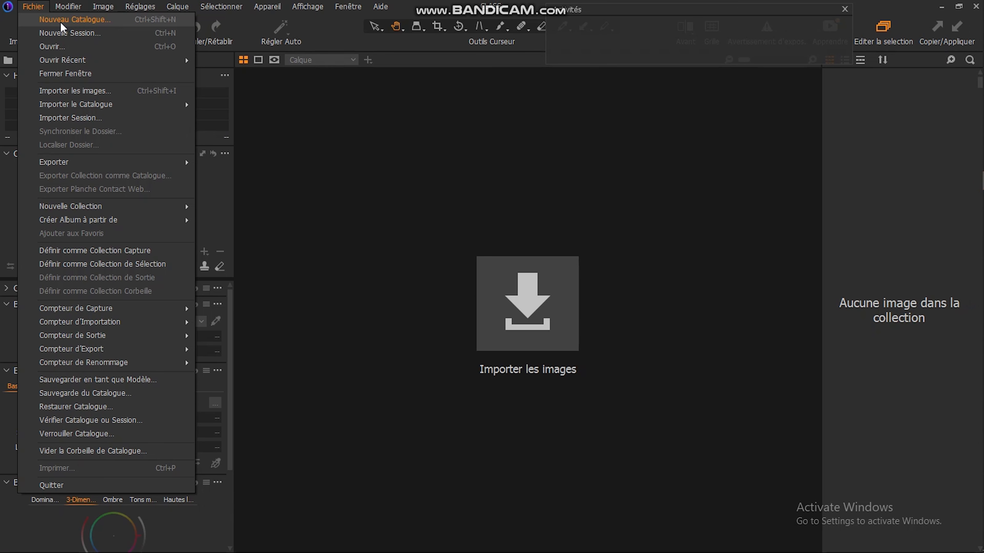
click(49, 20)
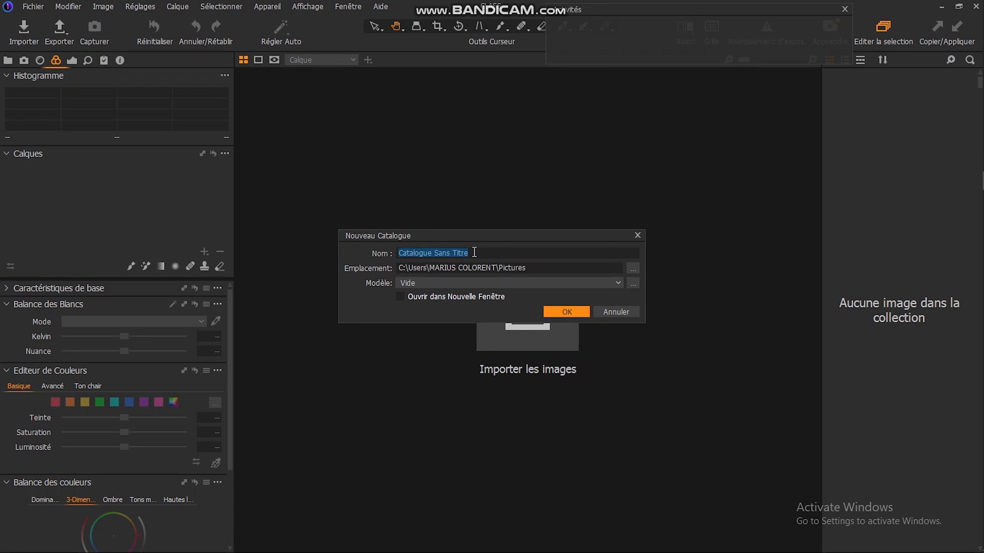
drag(474, 252, 391, 252)
text(TUTO EDIT)
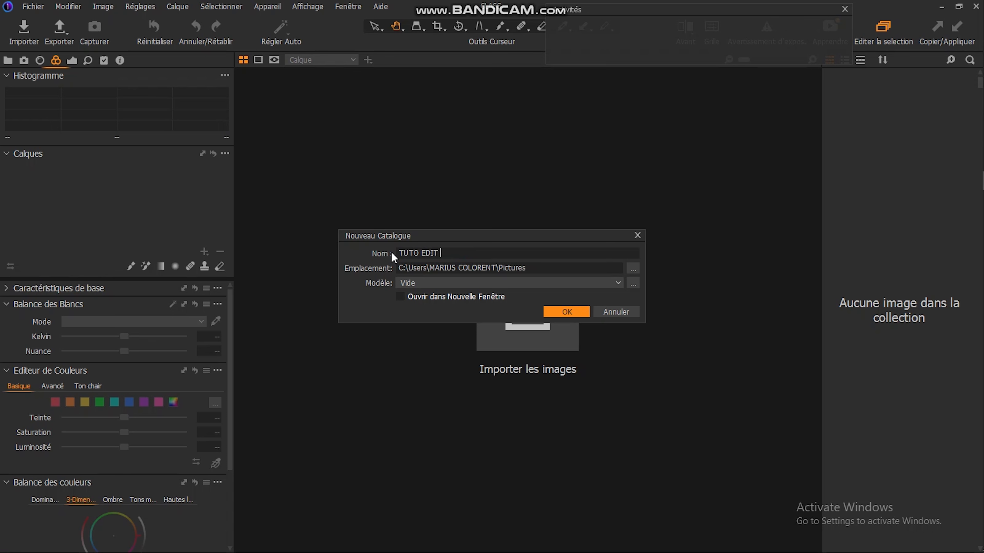
text(E PHOTO)
click(633, 270)
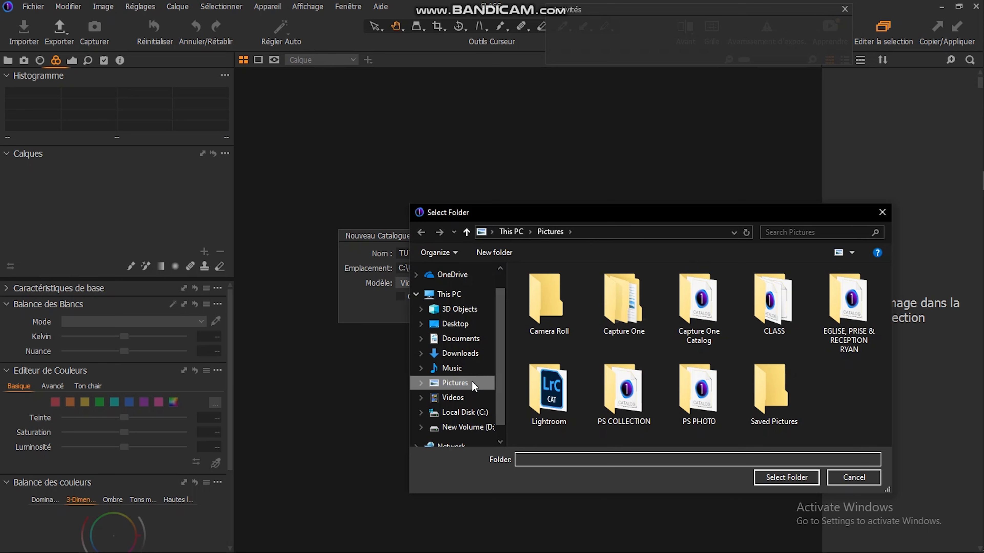
click(781, 479)
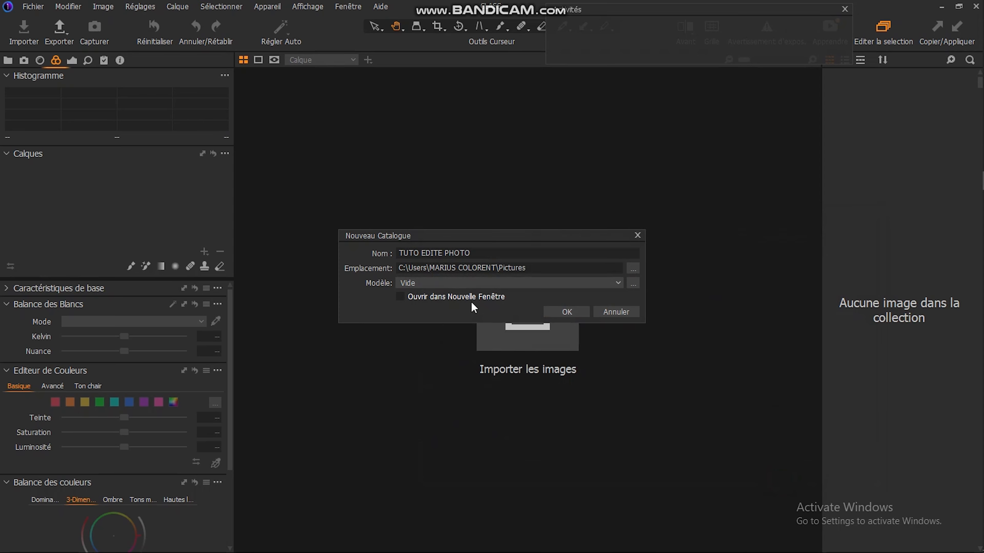
click(620, 282)
click(619, 282)
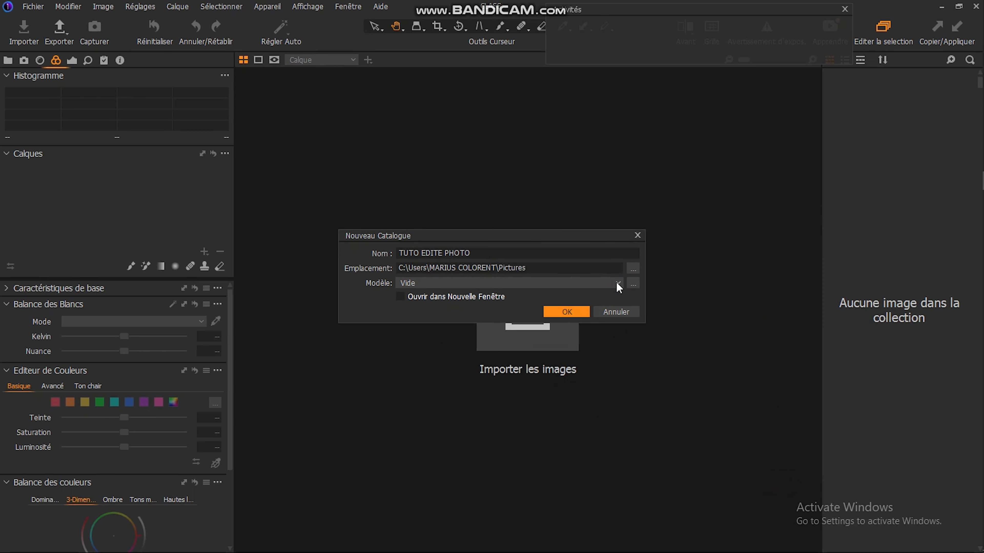
click(565, 309)
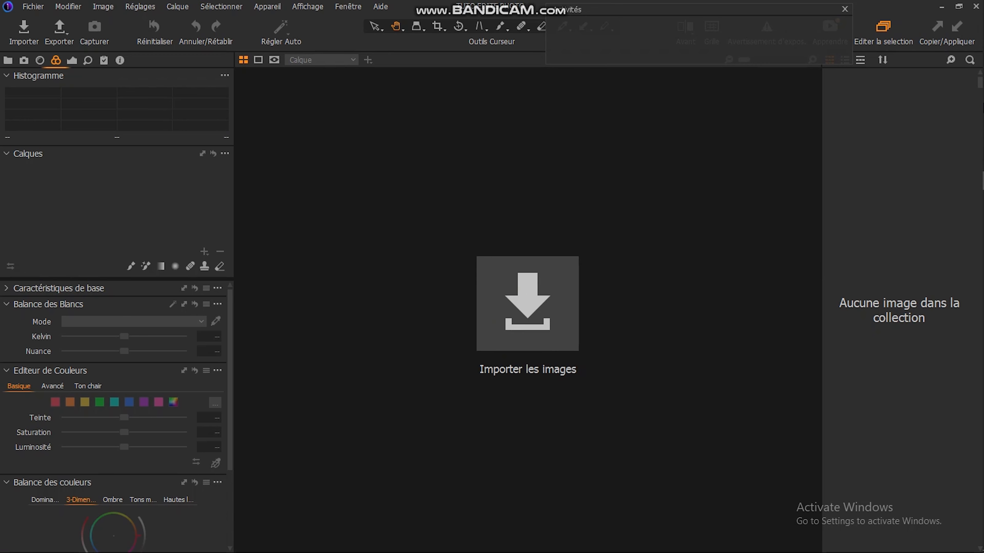
Step: Import the photo 1T9A2801 from the TUTO EDITE PHOTO folder into the catalogue and select it for editing
mouse_move(966, 88)
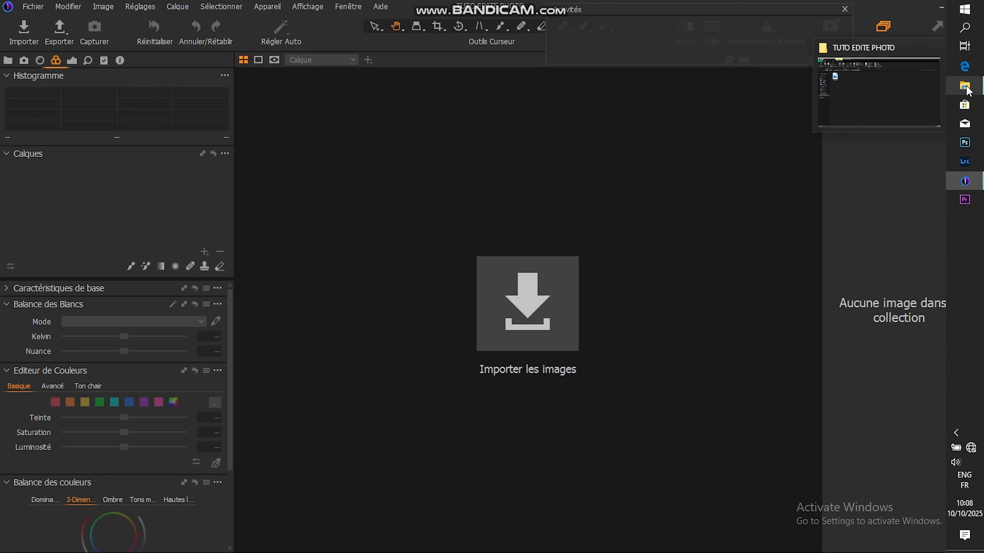
click(916, 90)
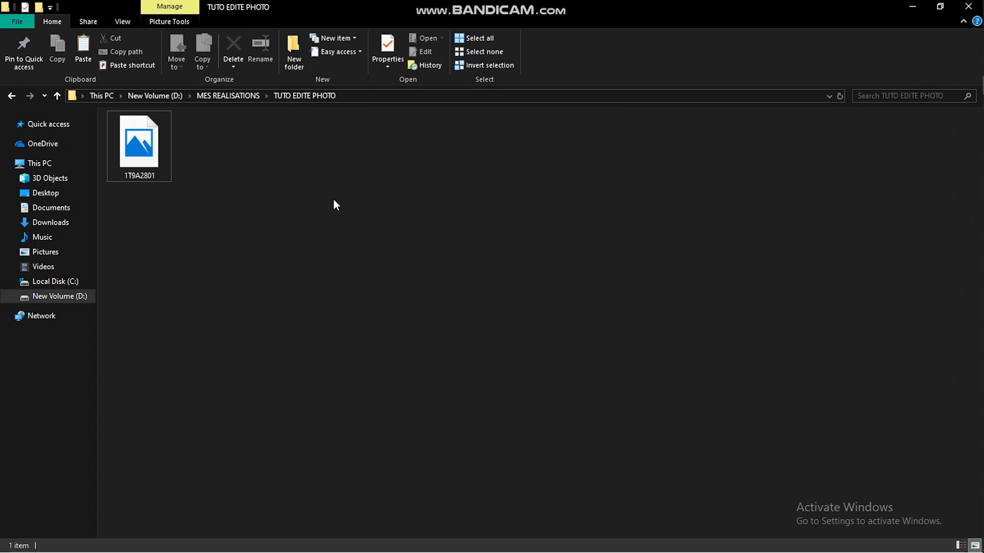
drag(139, 147, 467, 314)
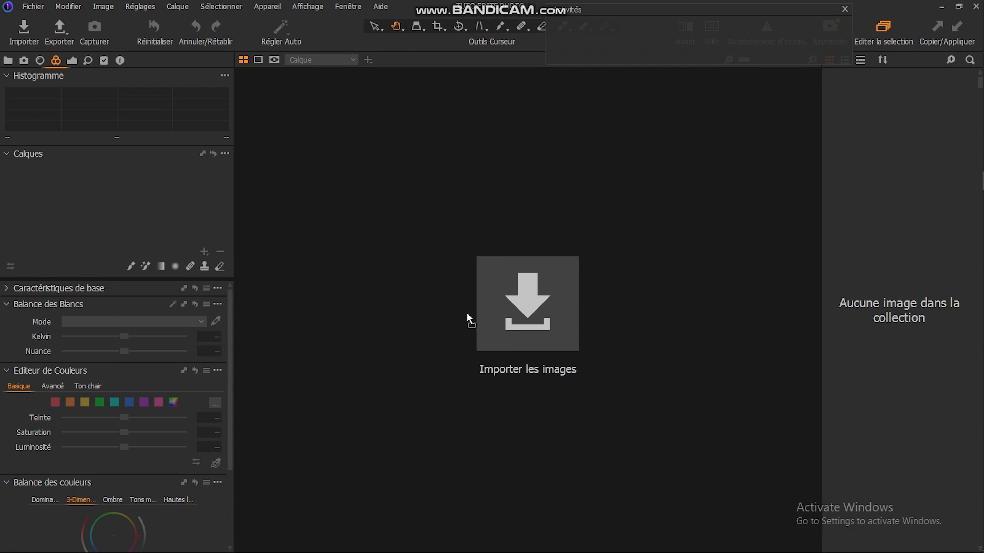
click(531, 299)
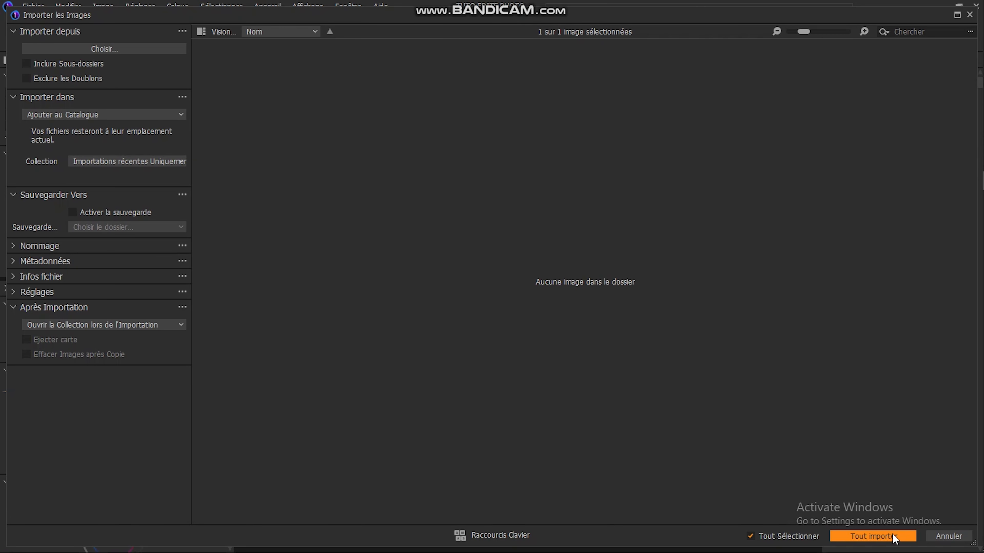
click(872, 537)
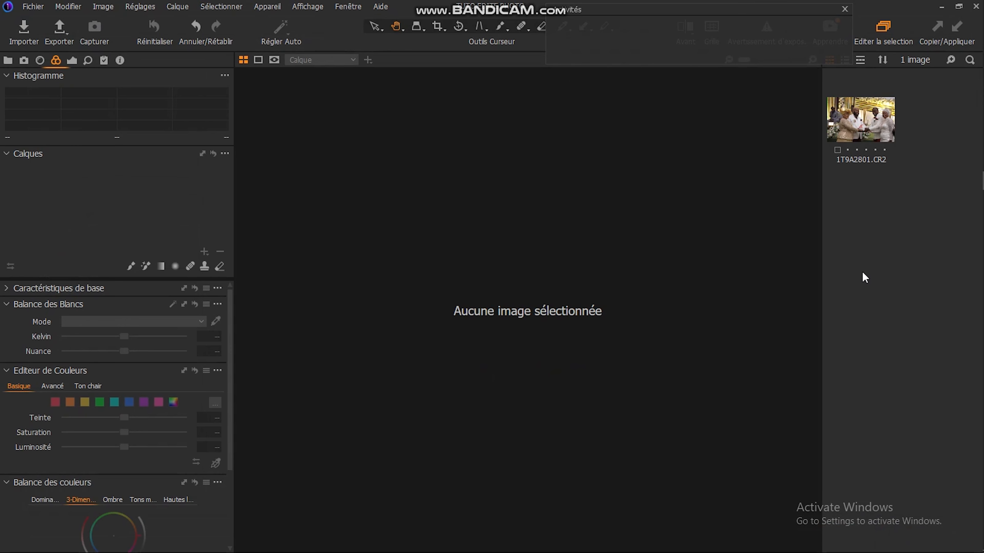
click(860, 141)
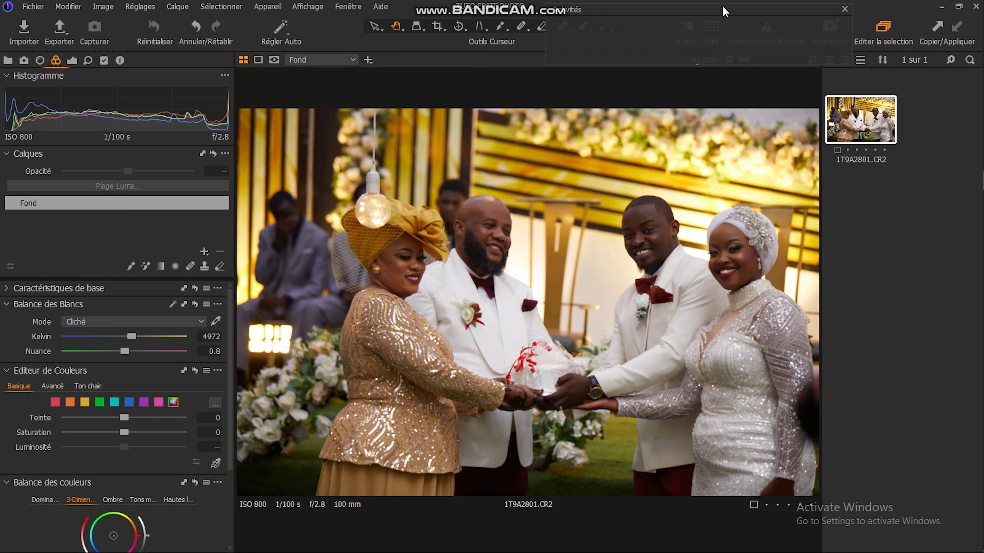
Step: Move the Activités window out of the way and turn on the before/after split view of the photo
drag(725, 12, 786, 96)
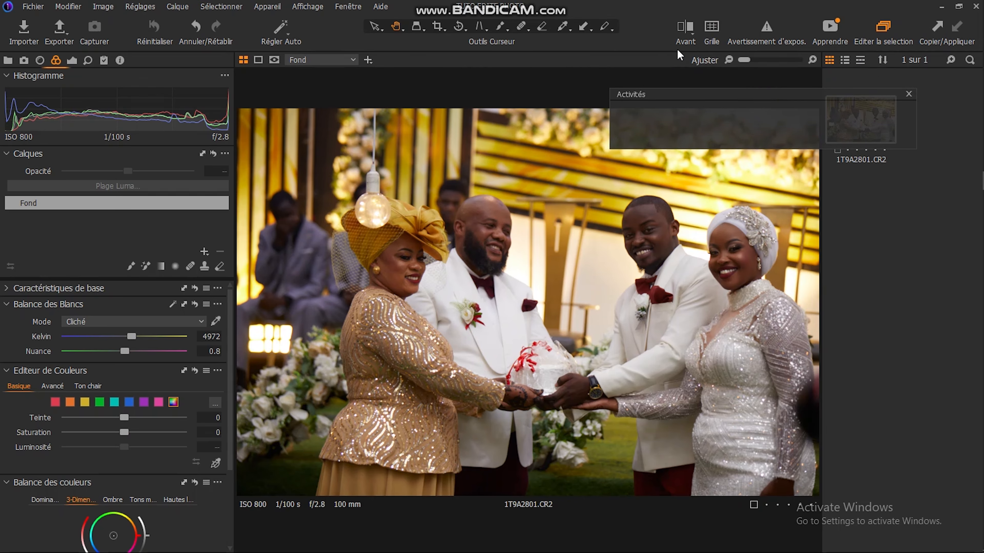
click(684, 30)
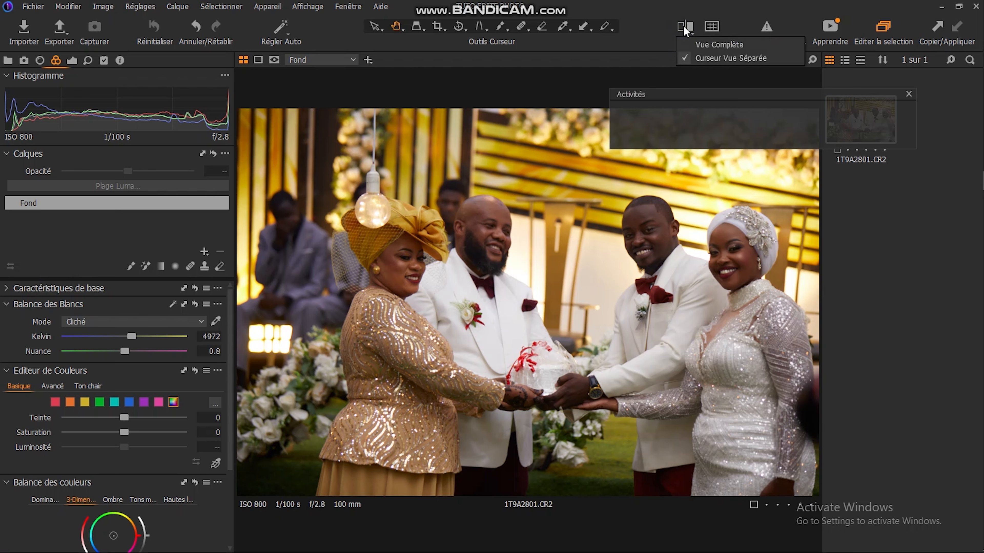
click(684, 28)
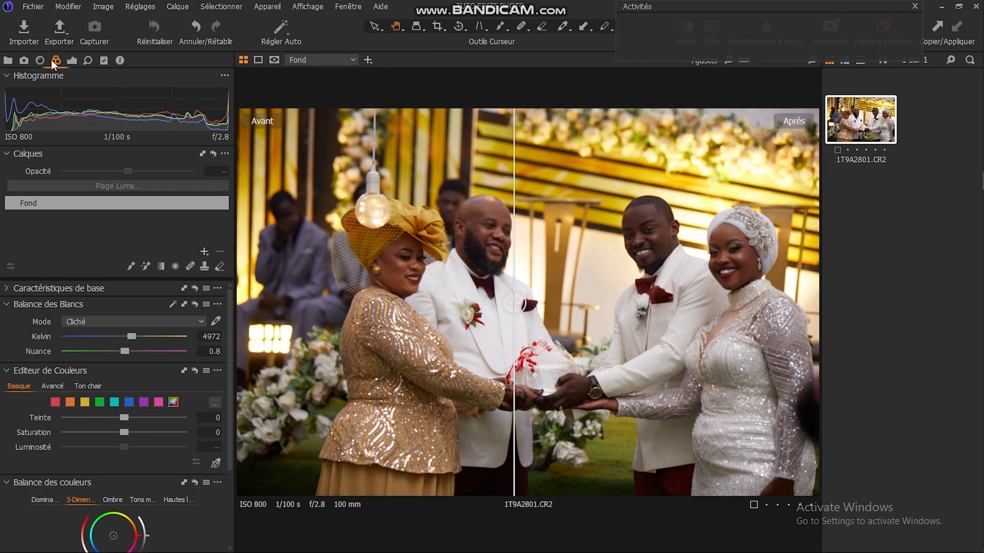
Step: Set the photo's white balance to 5054 Kelvin with a Nuance of 1.4
click(72, 60)
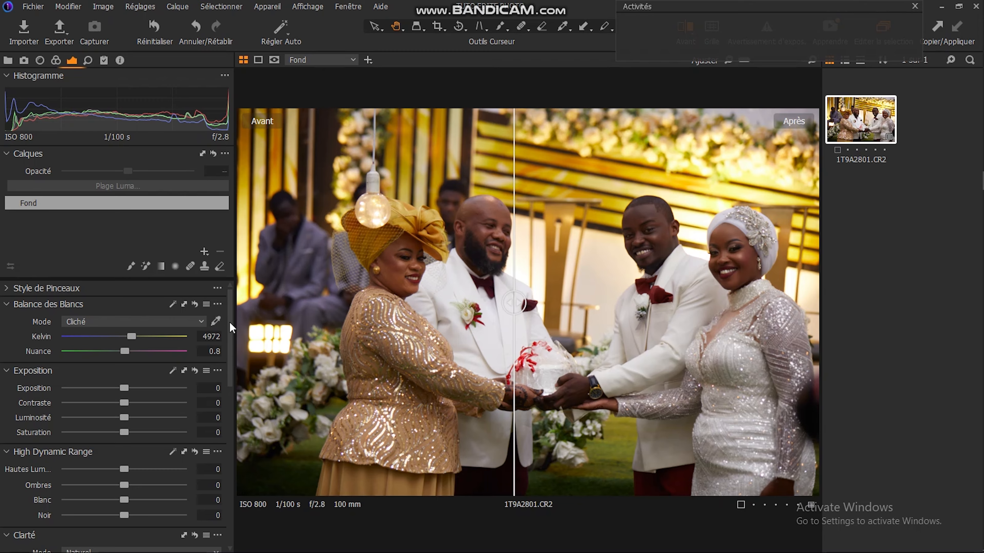
drag(228, 320, 225, 308)
click(8, 306)
click(7, 306)
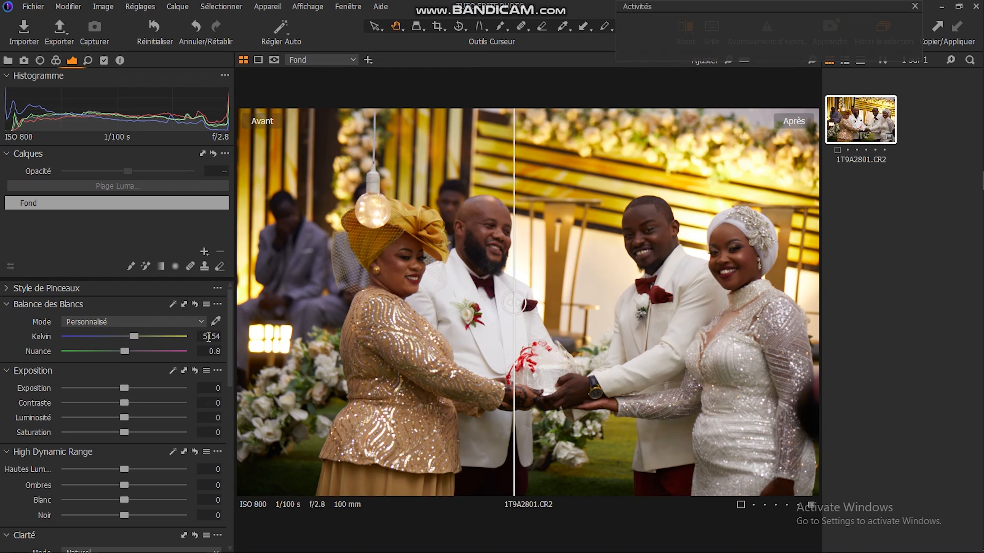
click(209, 337)
key(BackSpace)
text(0)
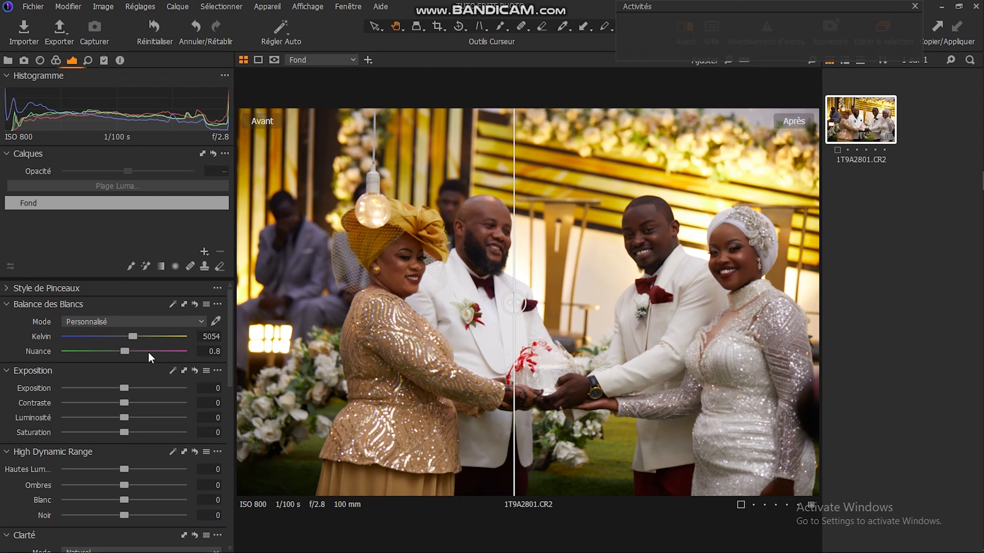
double_click(211, 351)
text(1)
scroll(211, 351, up, 2)
Step: Set Exposition to 0.7 and Contraste to 2, comparing the photo across the before/after divider
click(7, 371)
click(7, 371)
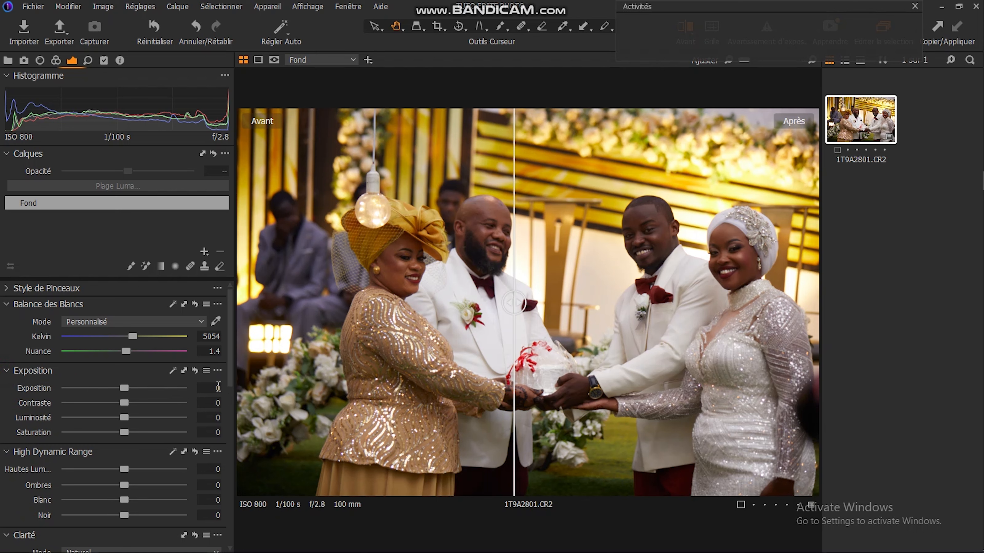
text(0.2)
key(Return)
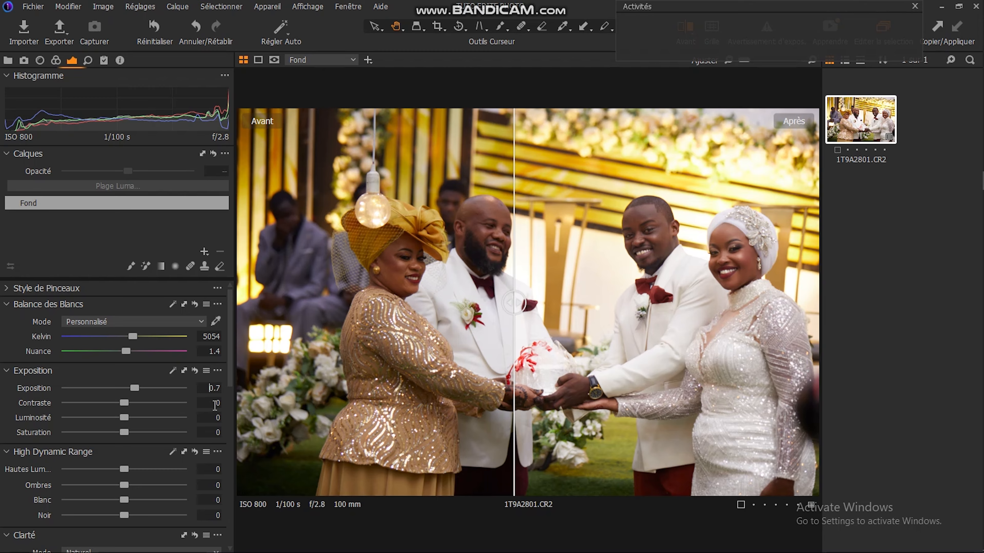
text(2)
key(Return)
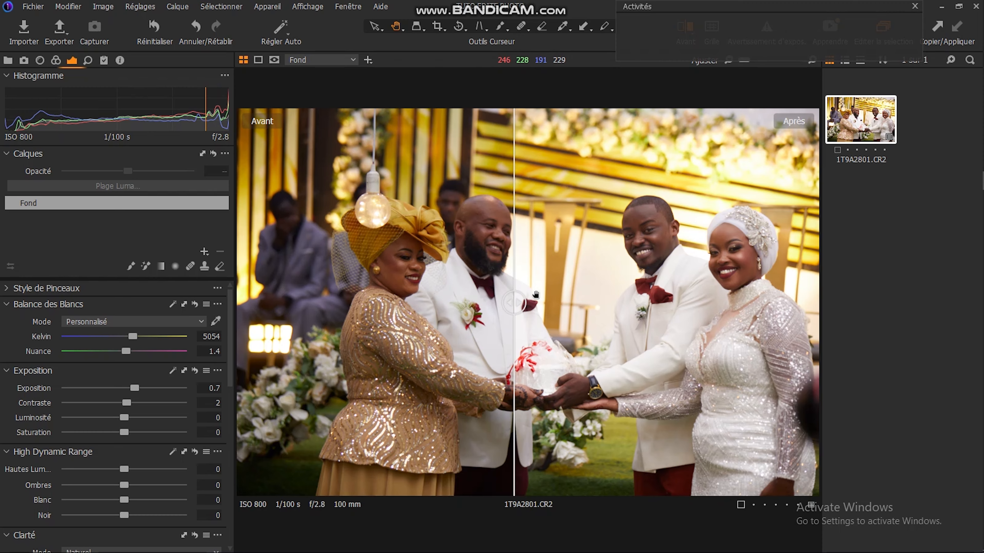
drag(516, 299, 527, 300)
drag(753, 280, 537, 297)
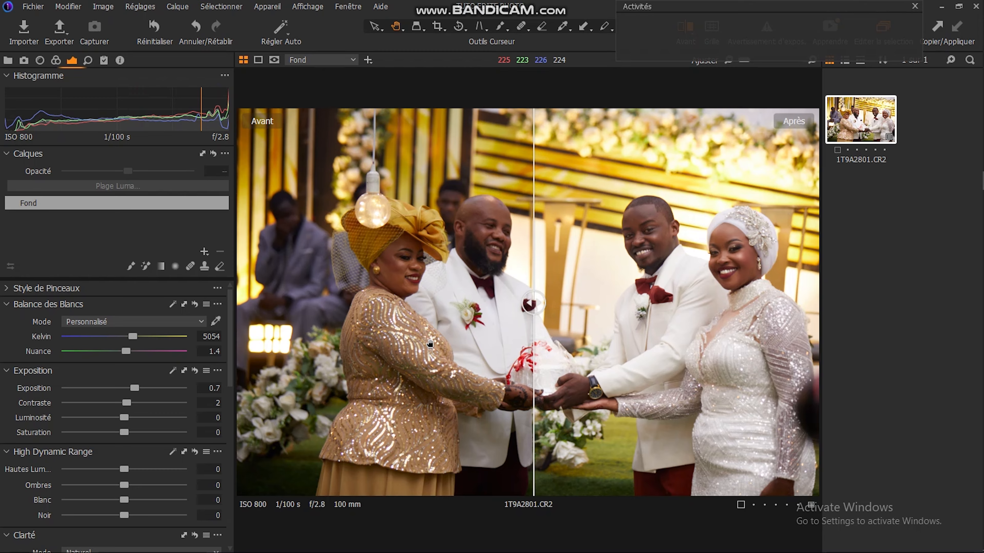
Step: Set the photo's Luminosité to 8 and Saturation to 8
text(4)
key(Return)
click(215, 418)
text(8)
key(Return)
click(213, 433)
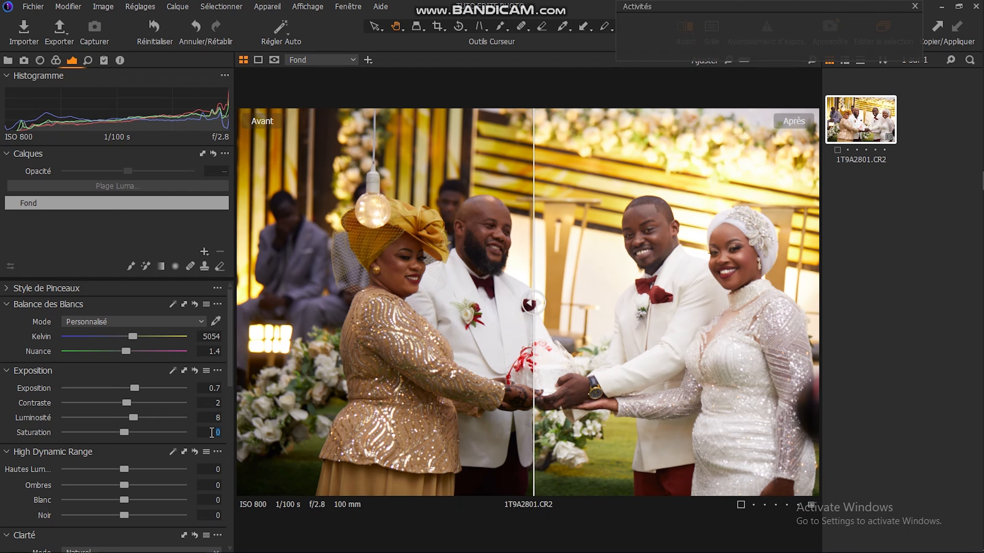
scroll(213, 433, up, 2)
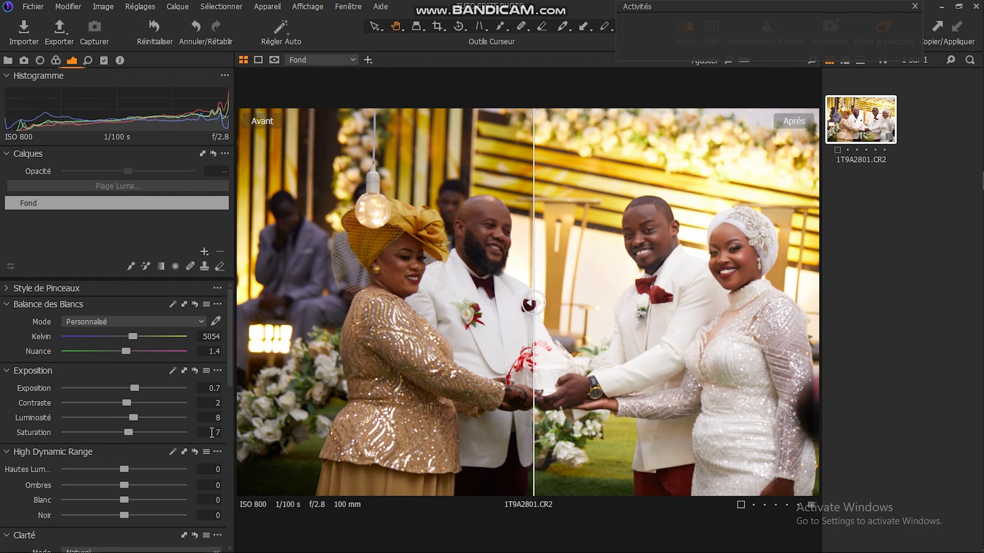
scroll(213, 432, up, 1)
Step: Raise the High Dynamic Range Ombres value to 17
drag(228, 363, 231, 402)
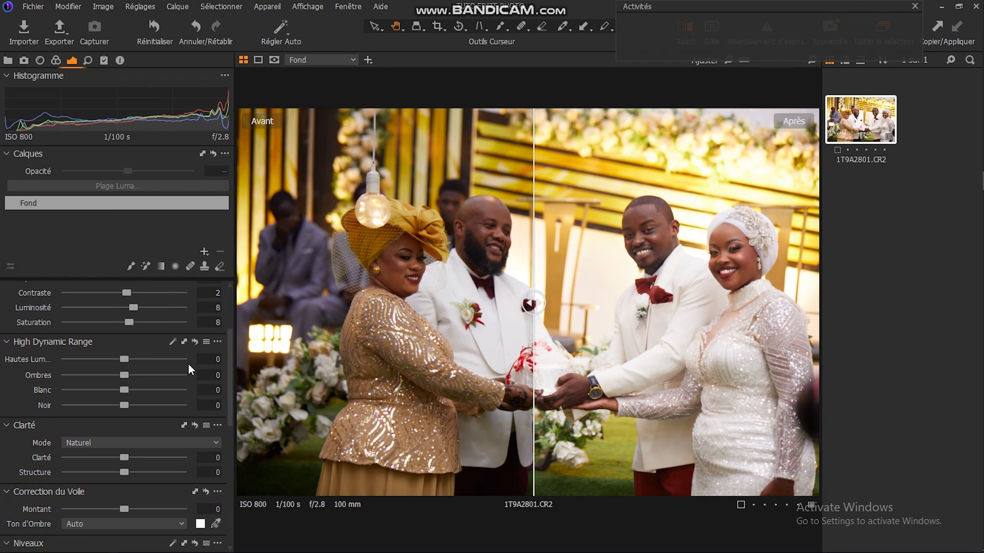
click(214, 376)
text(2)
key(Return)
key(Up)
key(Up)
key(Up)
key(Up)
key(Up)
key(Up)
key(Up)
key(Up)
key(Up)
key(Up)
key(Up)
key(Up)
key(Up)
key(Up)
key(Up)
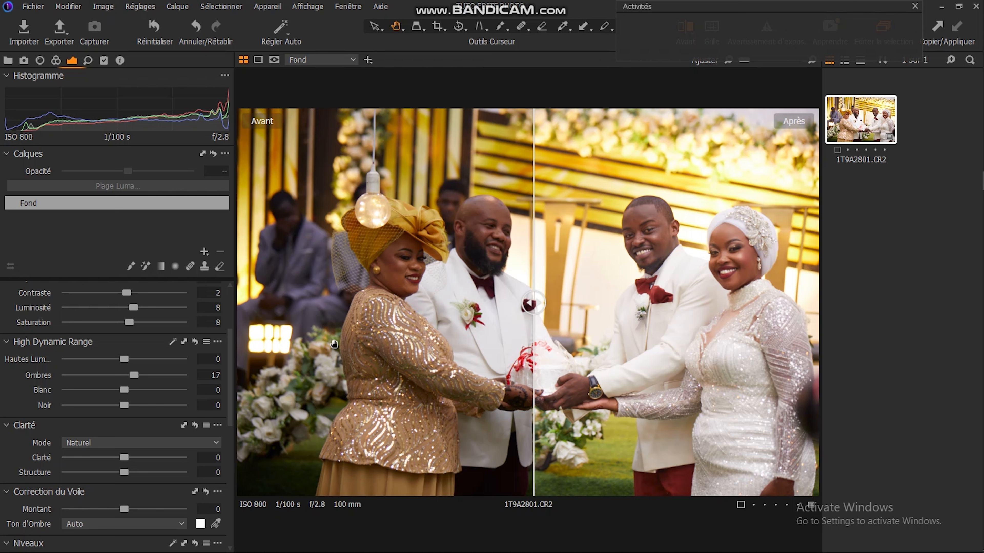
Step: Lower the High Dynamic Range Blanc to -4 and Noir to -18, comparing before and after
mouse_move(534, 302)
mouse_down()
mouse_move(330, 310)
mouse_move(683, 286)
mouse_move(667, 300)
mouse_move(526, 301)
mouse_move(538, 300)
mouse_up()
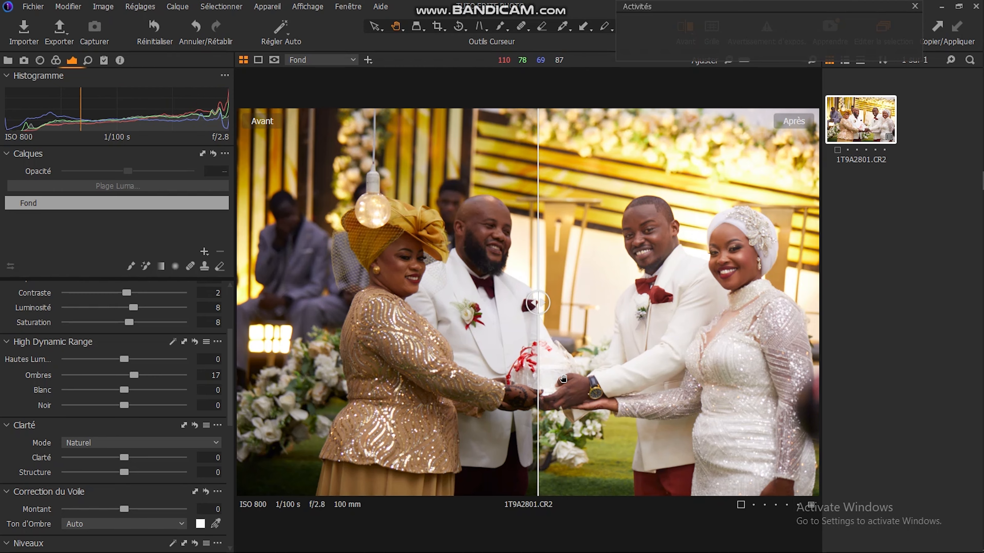
drag(538, 304, 444, 315)
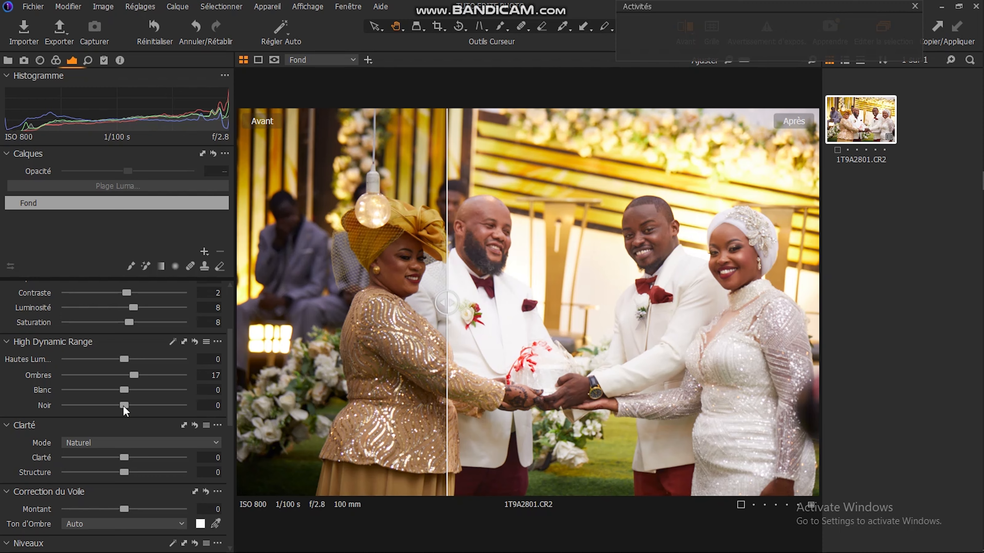
mouse_move(123, 405)
mouse_down()
mouse_move(104, 404)
mouse_move(120, 406)
mouse_move(111, 405)
mouse_move(121, 390)
mouse_up()
click(123, 391)
drag(447, 300, 572, 272)
drag(467, 281, 540, 301)
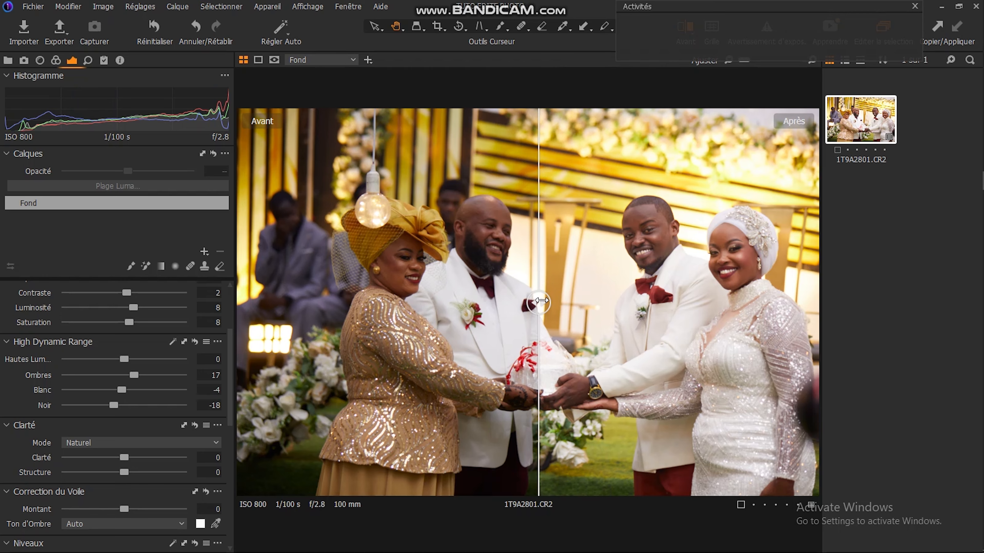
mouse_move(540, 301)
mouse_down()
mouse_move(728, 277)
mouse_move(520, 300)
mouse_move(413, 285)
mouse_move(522, 300)
mouse_up()
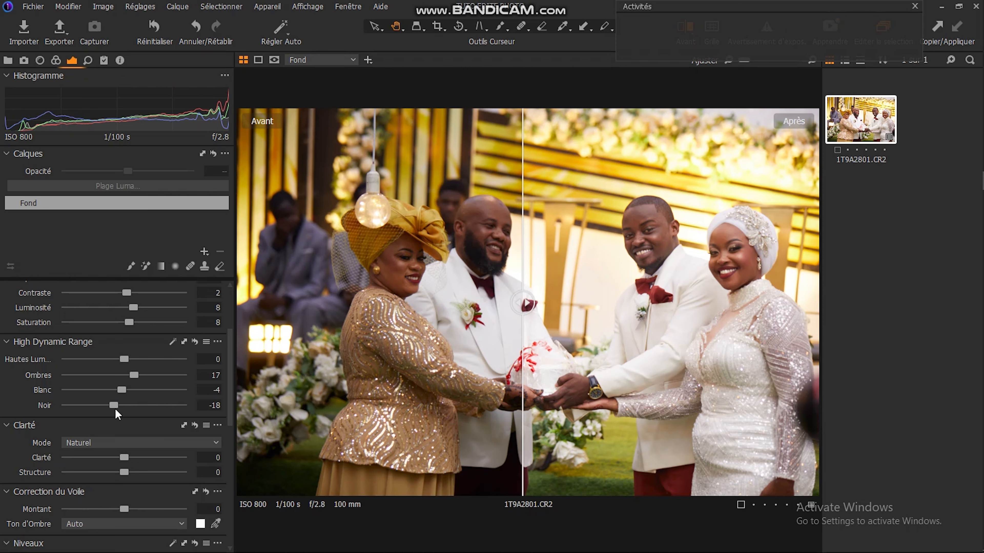
Step: Lower the High Dynamic Range Noir value further to -67
drag(115, 407, 101, 405)
drag(522, 303, 457, 307)
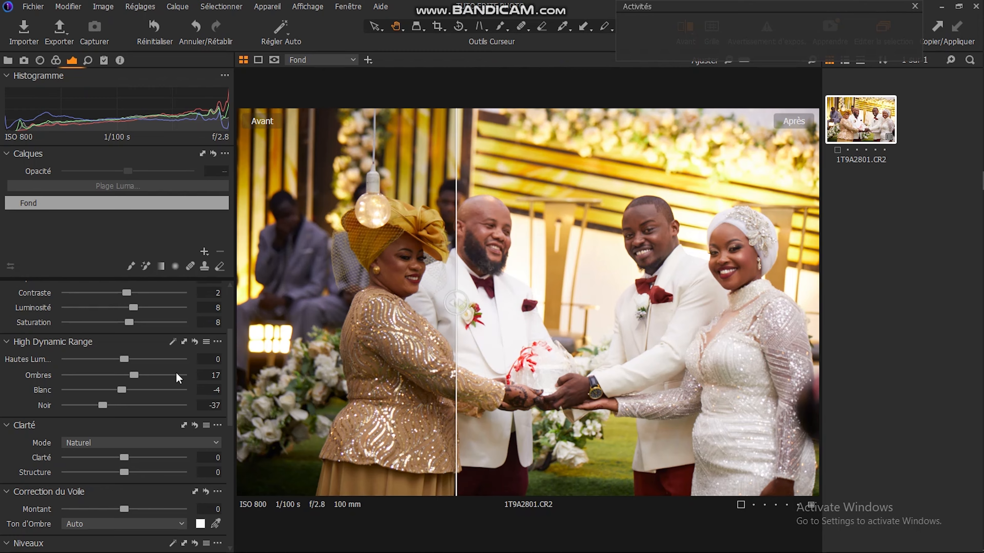
drag(97, 406, 86, 404)
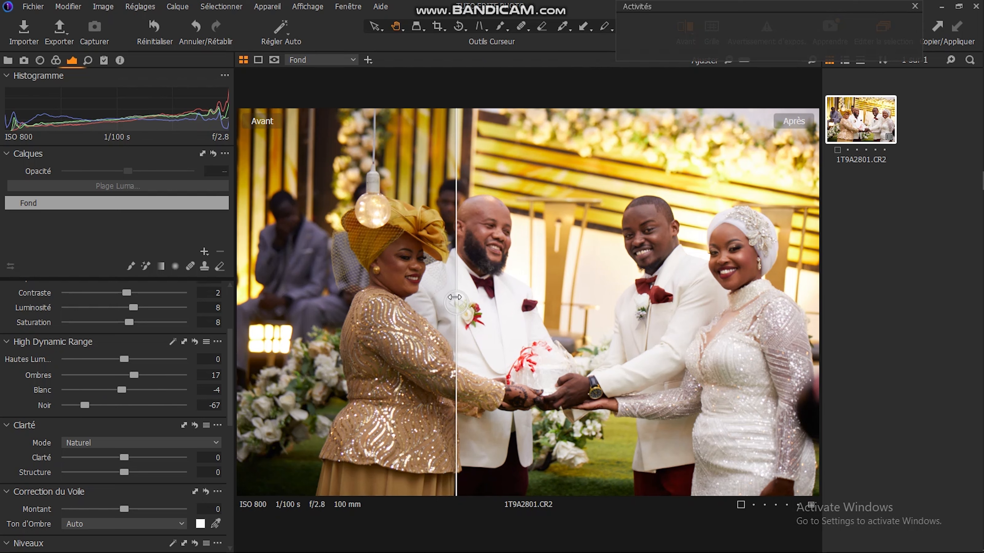
Step: Keep the Clarté mode on Naturel and lower the photo's Clarté to -39
drag(458, 303, 518, 303)
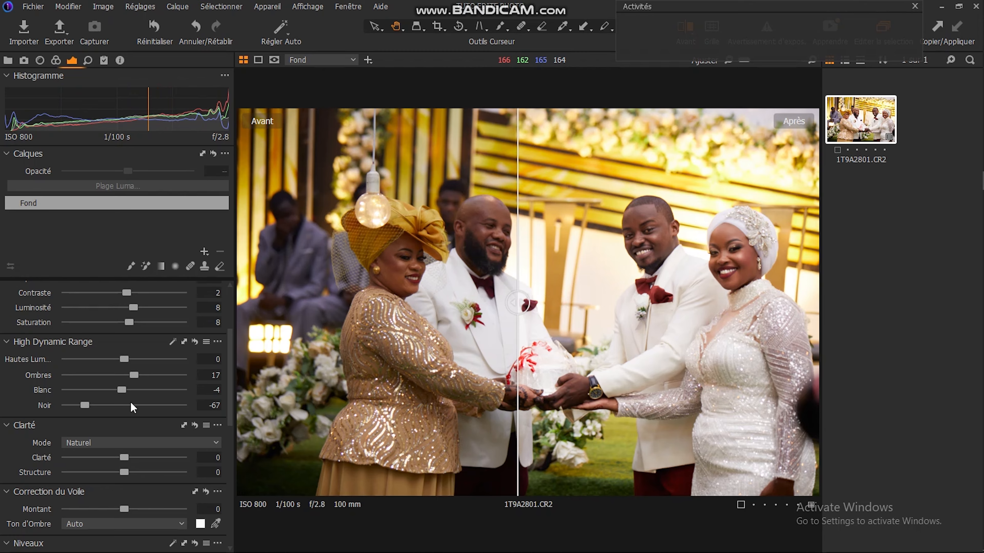
click(117, 444)
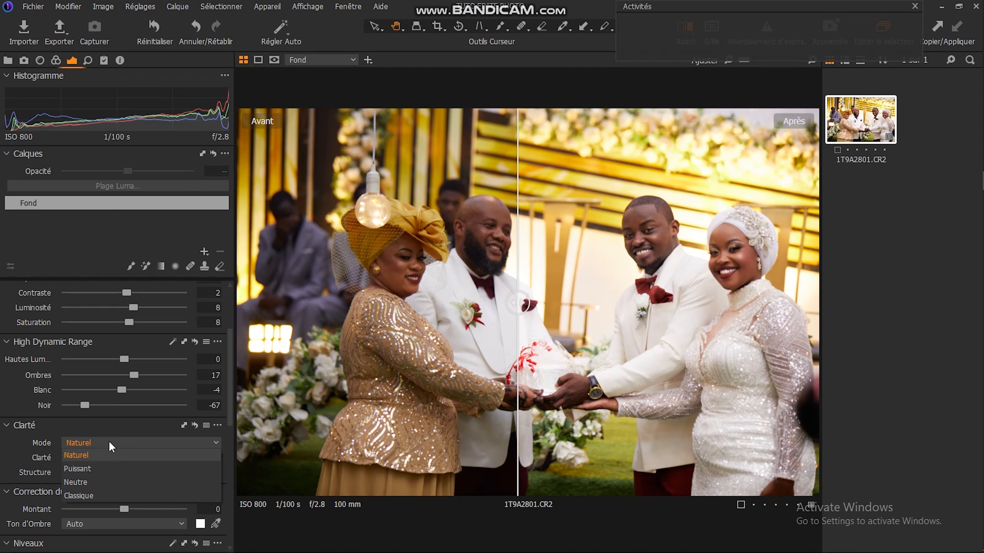
click(110, 442)
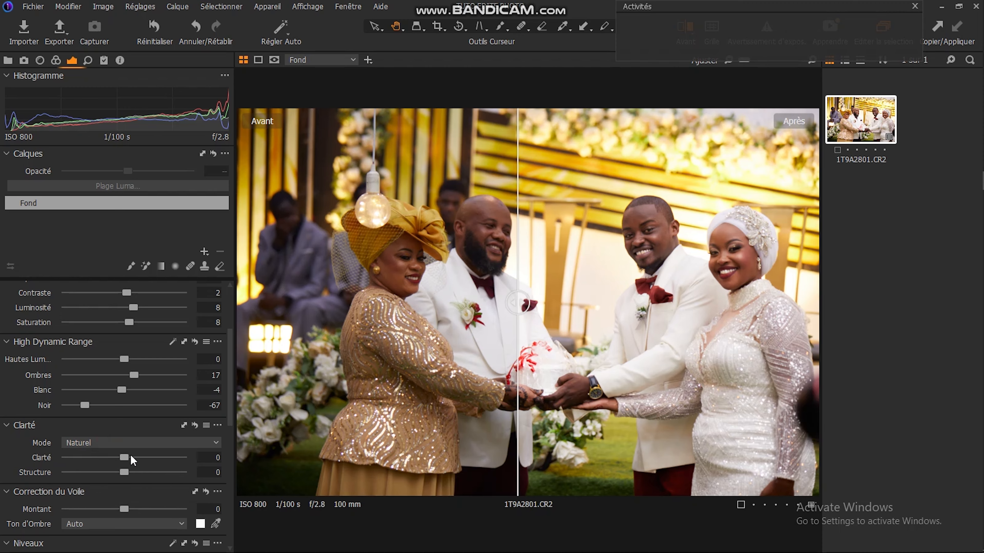
click(109, 442)
click(109, 442)
scroll(218, 460, down, 20)
scroll(218, 462, down, 6)
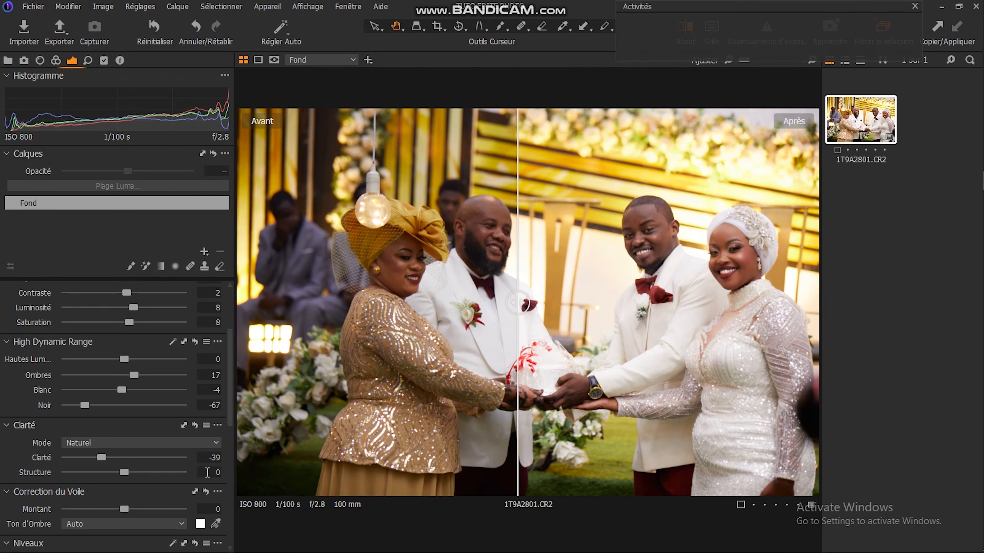
Step: Raise the Structure value to 20 and compare the photo before and after
scroll(207, 472, up, 1)
scroll(208, 472, up, 5)
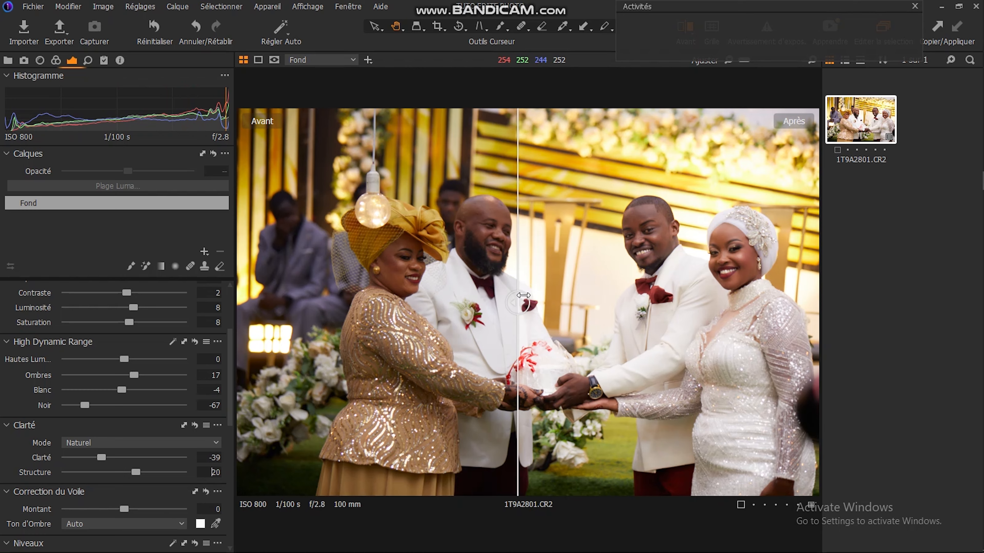
drag(523, 295, 475, 309)
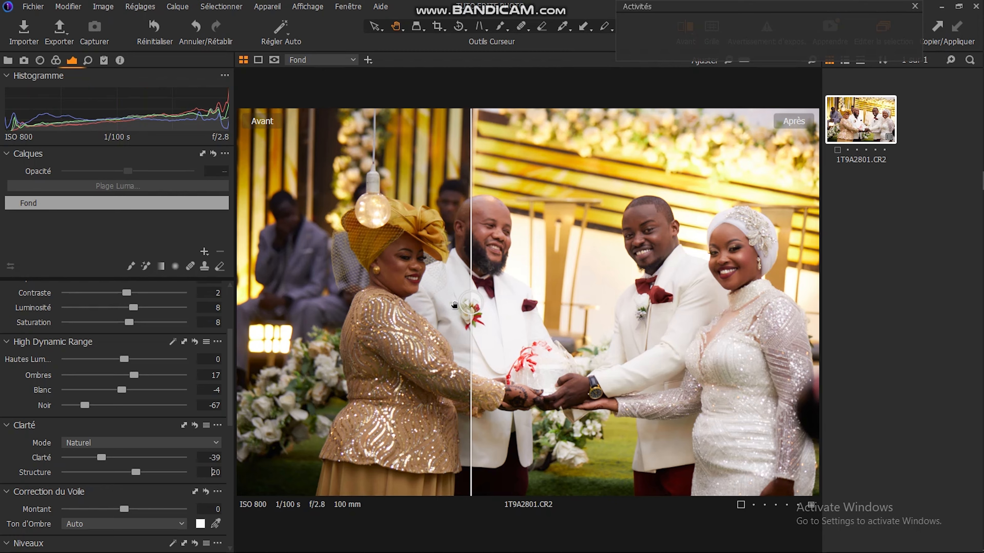
drag(470, 303, 310, 303)
drag(258, 330, 505, 302)
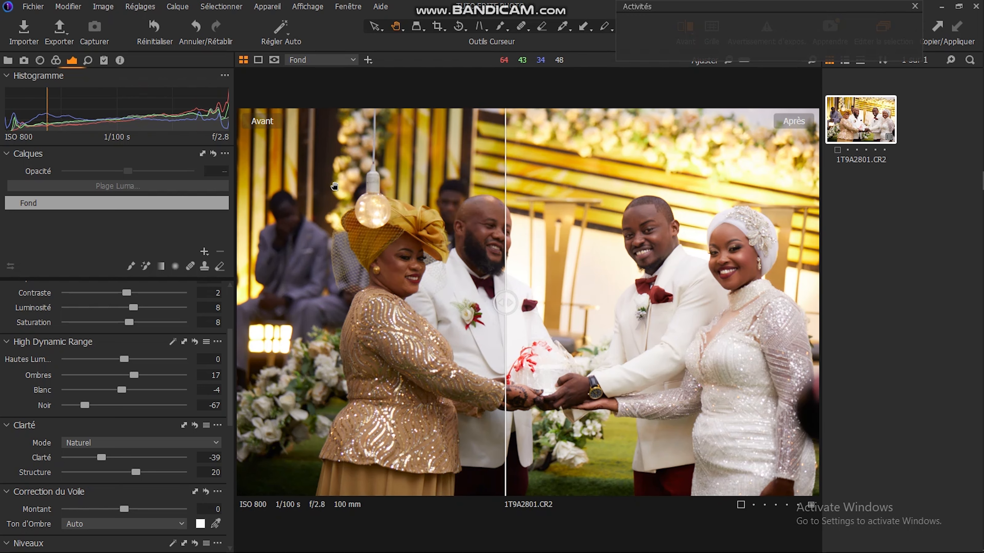
Step: In the basic colour editor, raise the Saturation of all colours to 9
click(55, 61)
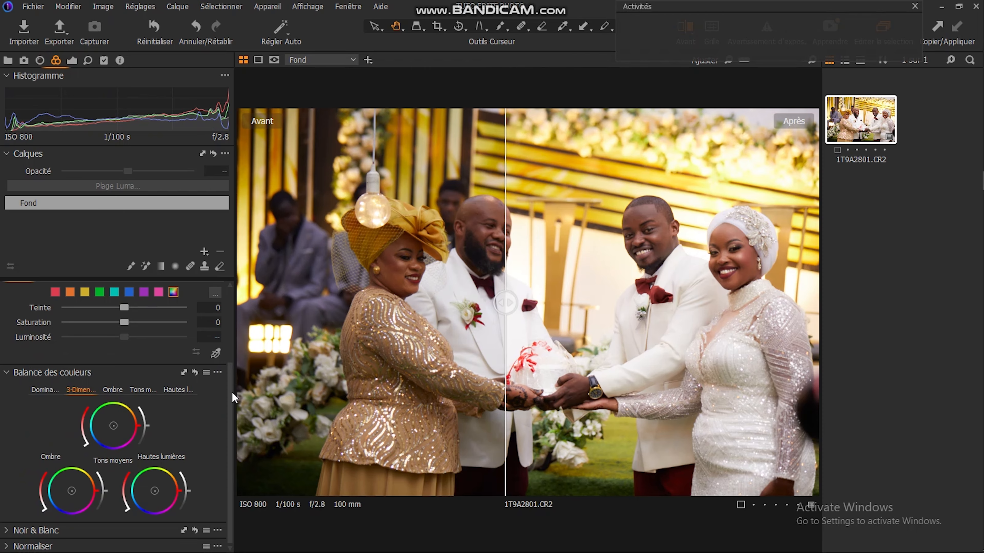
drag(234, 356, 242, 295)
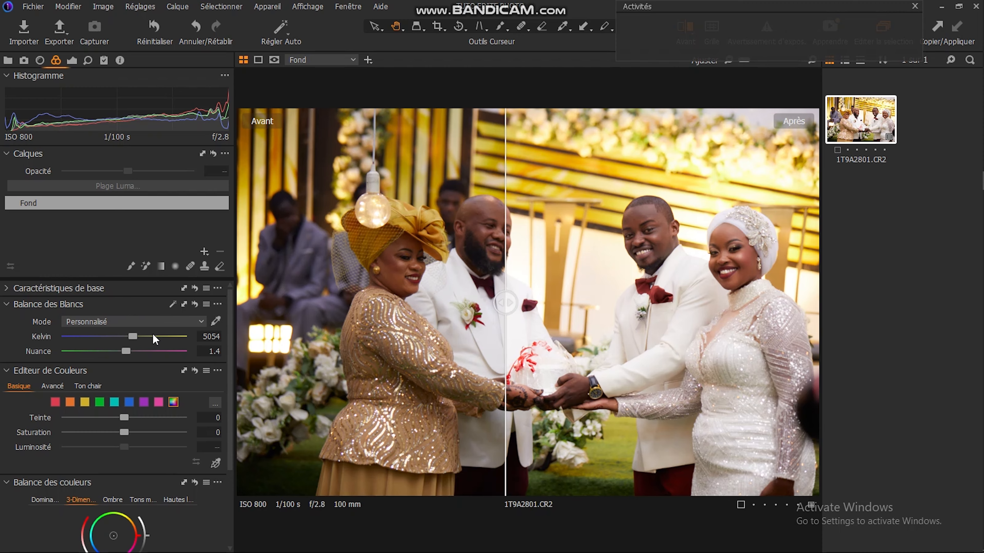
click(72, 60)
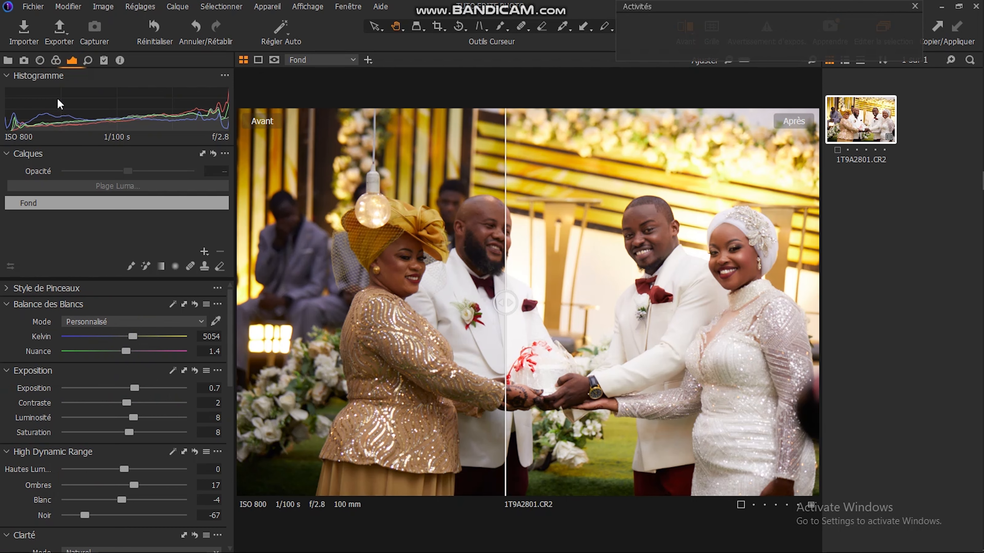
click(56, 58)
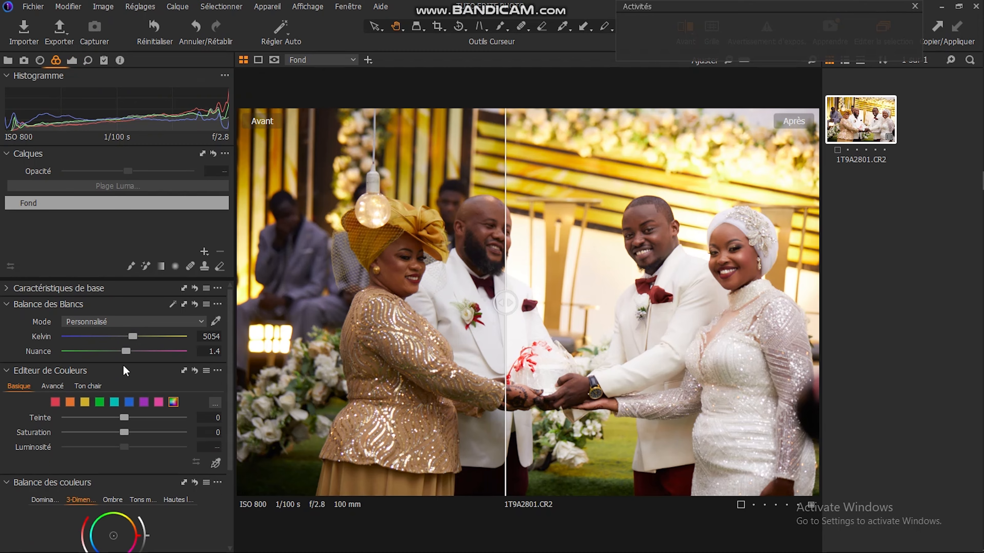
drag(232, 356, 230, 376)
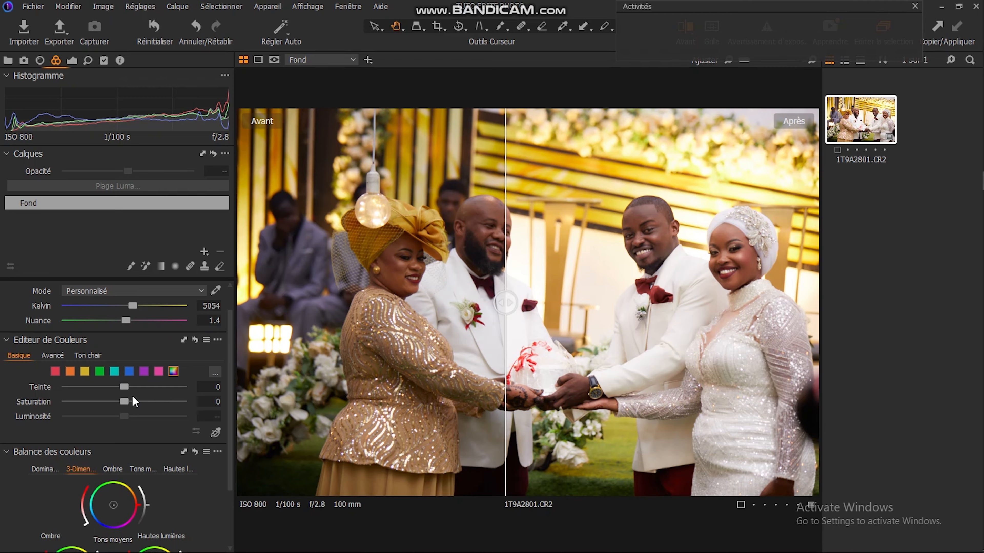
click(207, 401)
click(174, 375)
click(216, 402)
key(Up)
key(Up)
key(Up)
key(Up)
key(Up)
key(Up)
key(Up)
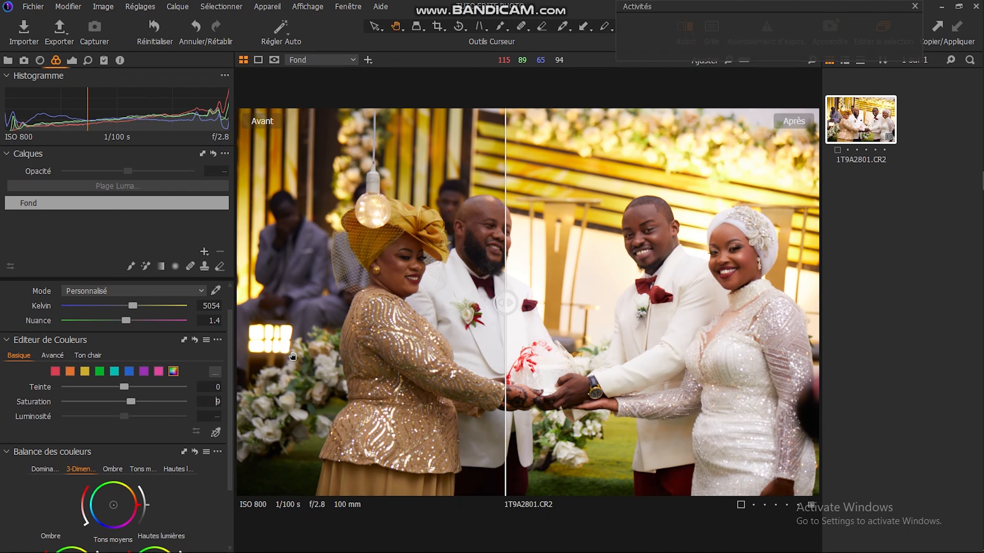
Step: Set the Teinte of all colours to 6 in the basic colour editor
click(211, 384)
text(12)
key(Down)
key(Down)
key(Down)
key(Down)
key(Down)
key(Down)
key(Up)
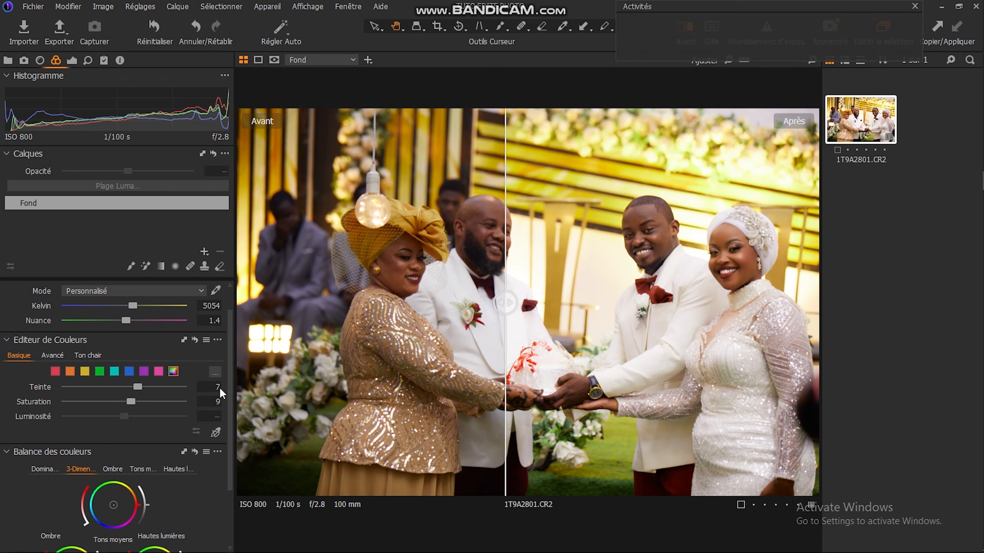
key(Down)
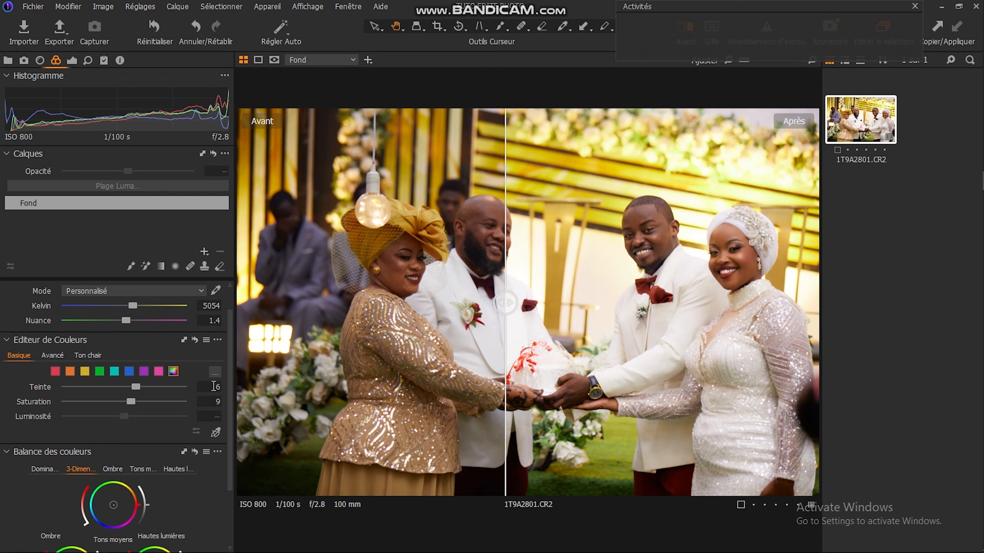
Step: For the pink colour range, set Luminosité to -4 and Saturation to -5
click(158, 371)
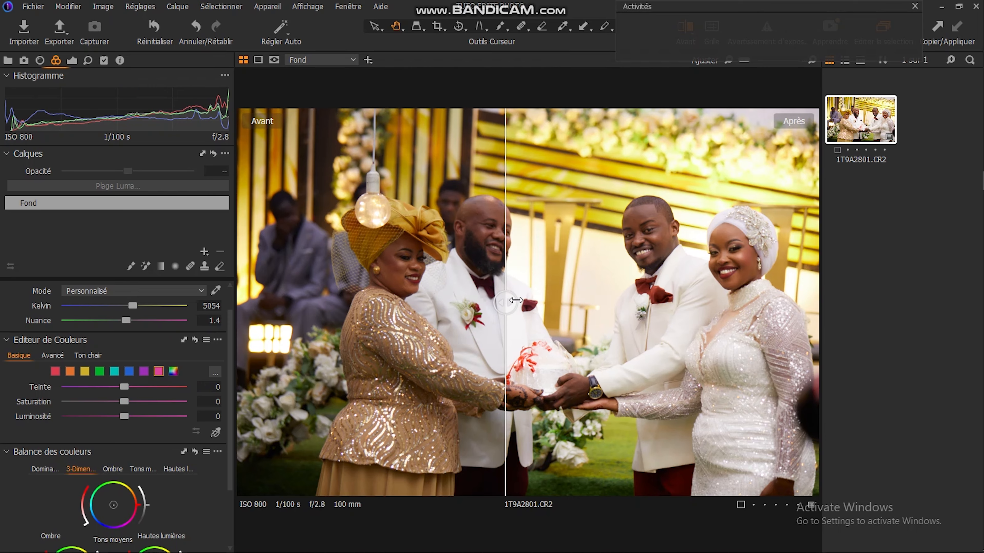
mouse_move(497, 313)
mouse_down()
mouse_move(350, 315)
mouse_move(602, 323)
mouse_move(424, 333)
mouse_move(512, 339)
mouse_move(479, 336)
mouse_move(491, 308)
mouse_up()
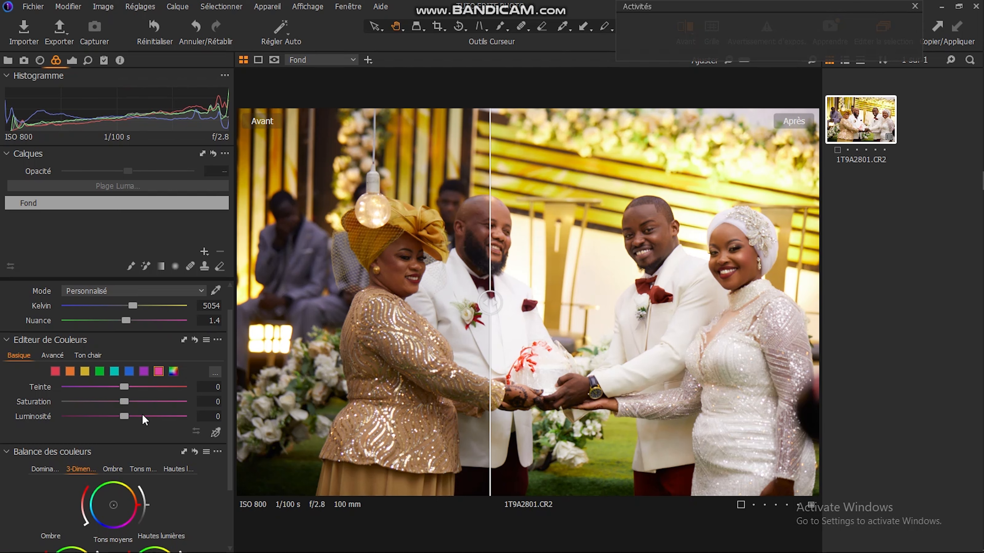
click(212, 416)
text(-4)
key(Return)
click(215, 401)
text(-5)
key(Return)
Step: Set the pink colour range's Teinte to 3 and compare the photo before and after
click(215, 386)
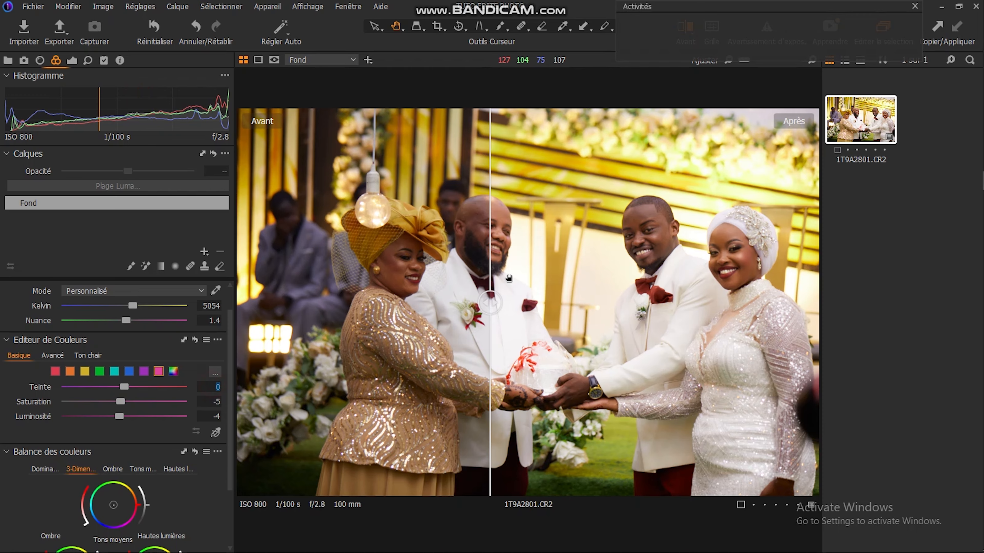
drag(483, 299, 483, 277)
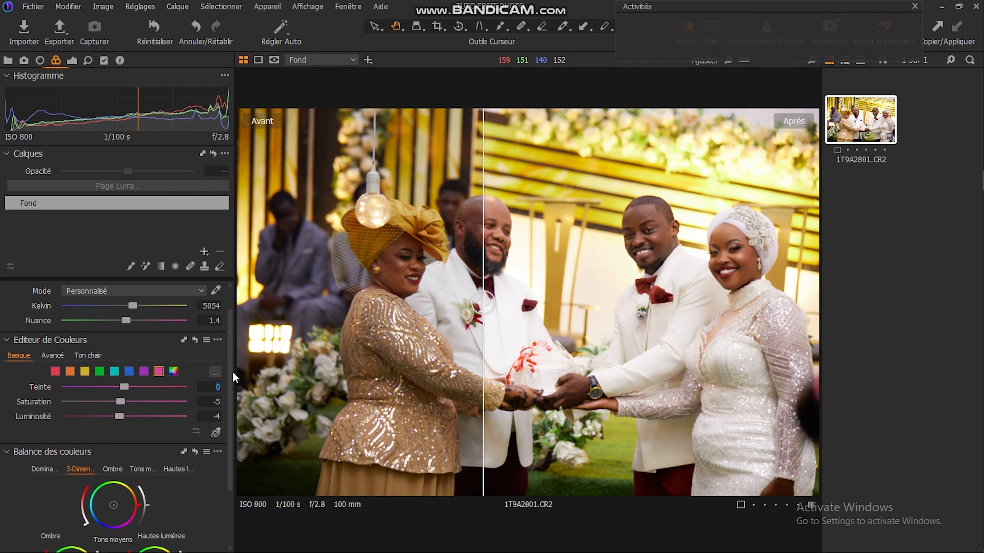
click(209, 387)
scroll(209, 387, up, 5)
scroll(209, 387, down, 2)
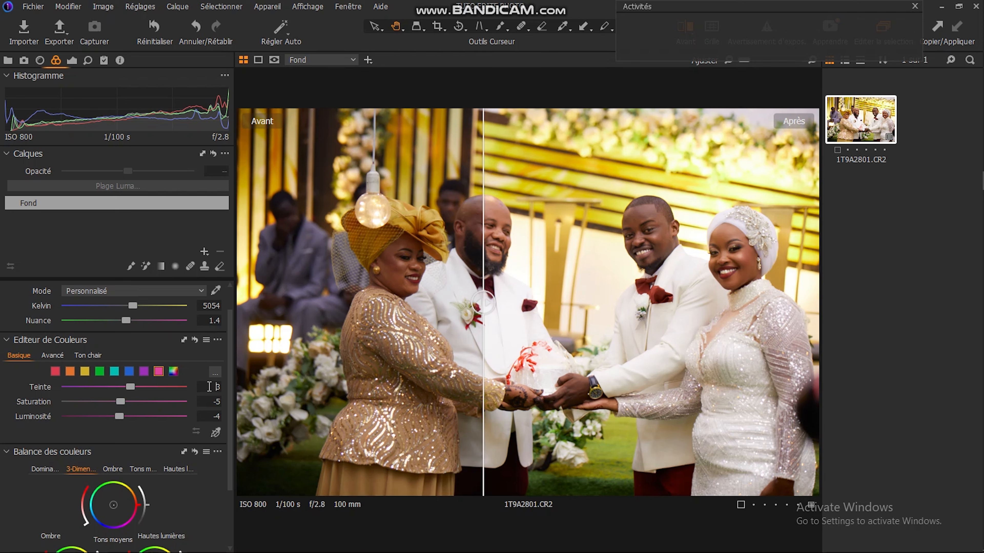
scroll(209, 386, down, 1)
drag(482, 295, 282, 302)
drag(439, 302, 512, 300)
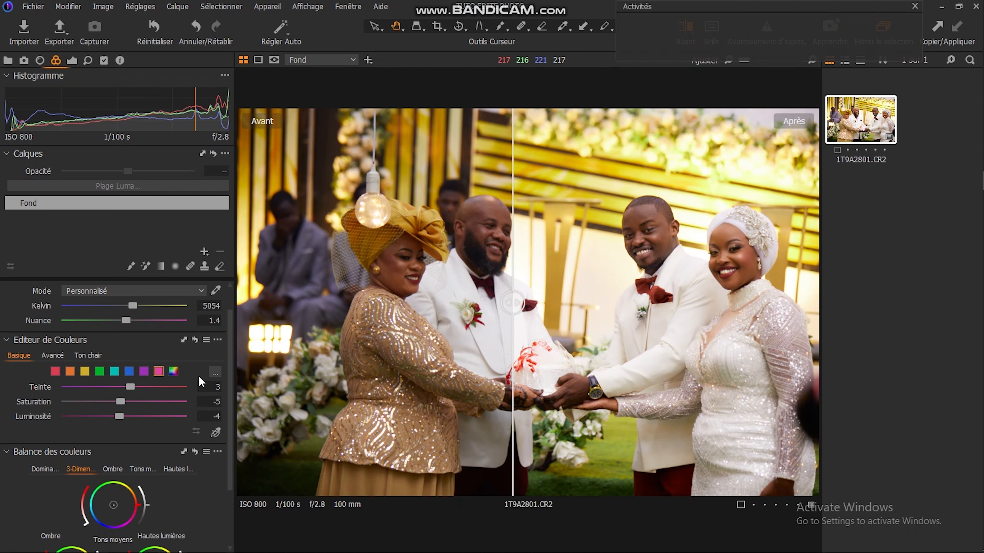
Step: Lower the cyan colour range's Saturation to -13 and compare before and after
click(143, 373)
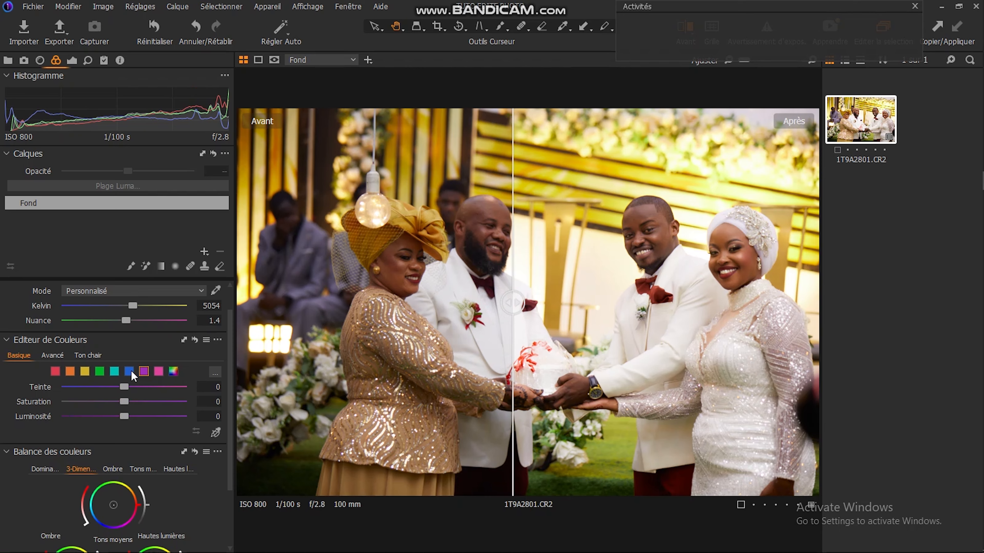
click(116, 372)
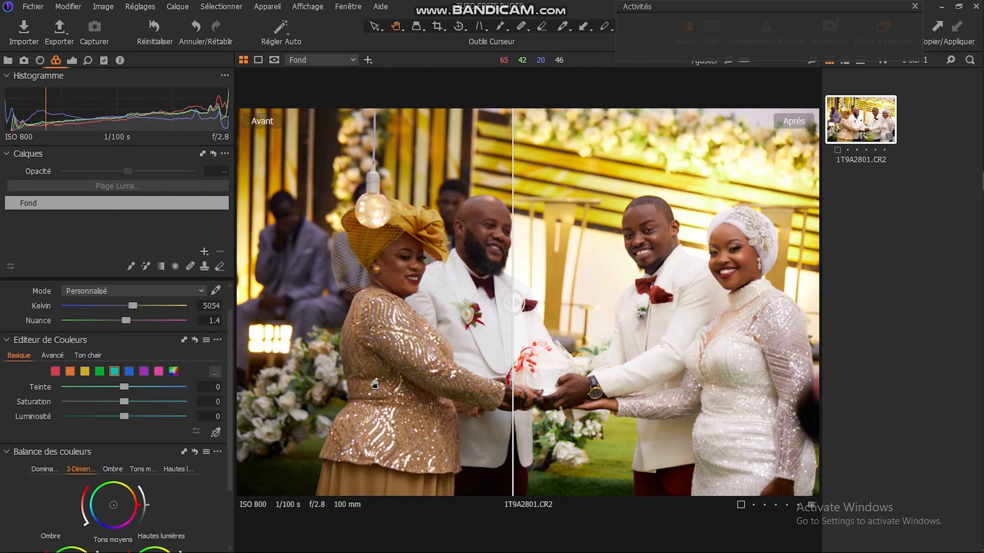
click(212, 401)
text(-9)
key(Down)
key(Down)
key(Down)
key(Down)
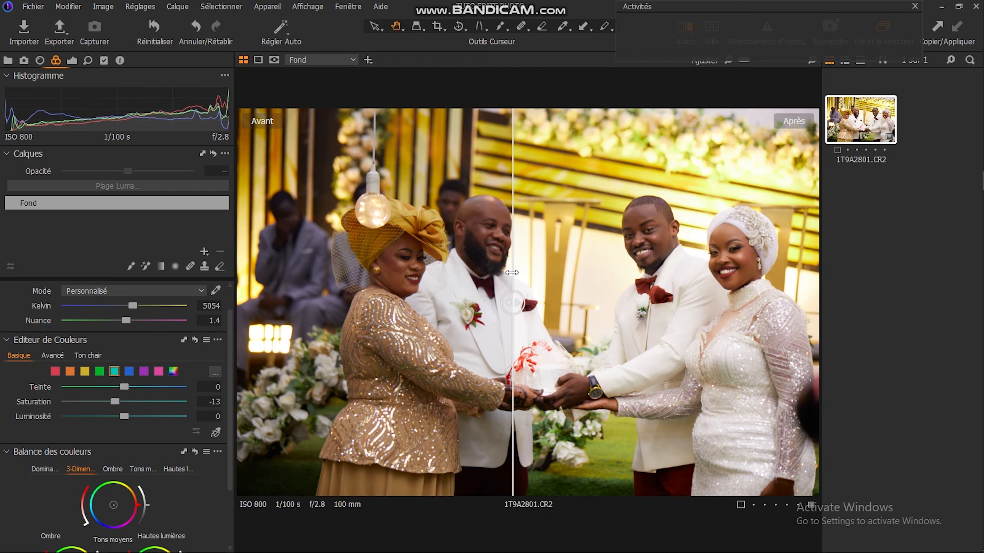
mouse_move(512, 305)
mouse_down()
mouse_move(560, 306)
mouse_move(368, 325)
mouse_move(324, 307)
mouse_move(279, 321)
mouse_move(588, 310)
mouse_move(276, 366)
mouse_move(345, 306)
mouse_move(581, 305)
mouse_move(490, 310)
mouse_move(496, 304)
mouse_up()
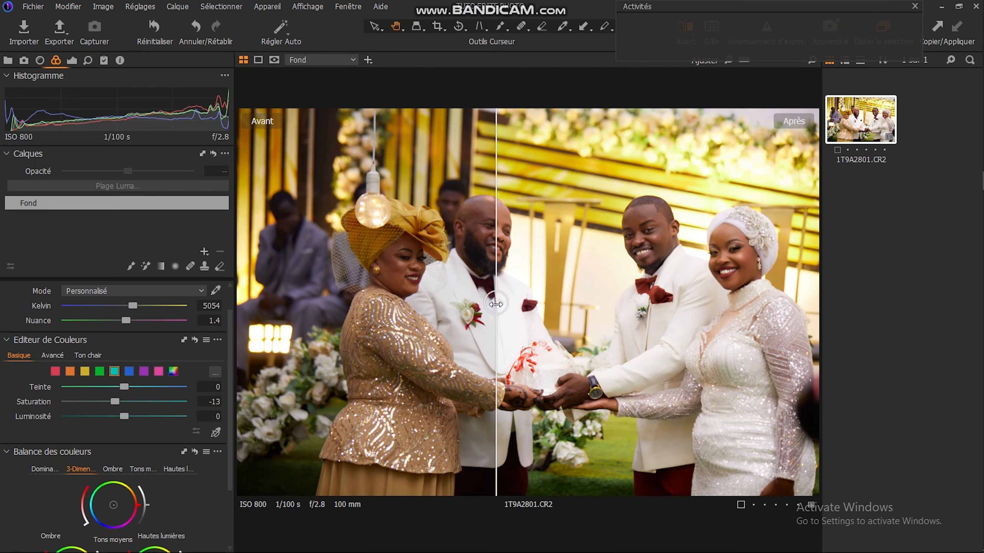
drag(496, 304, 493, 304)
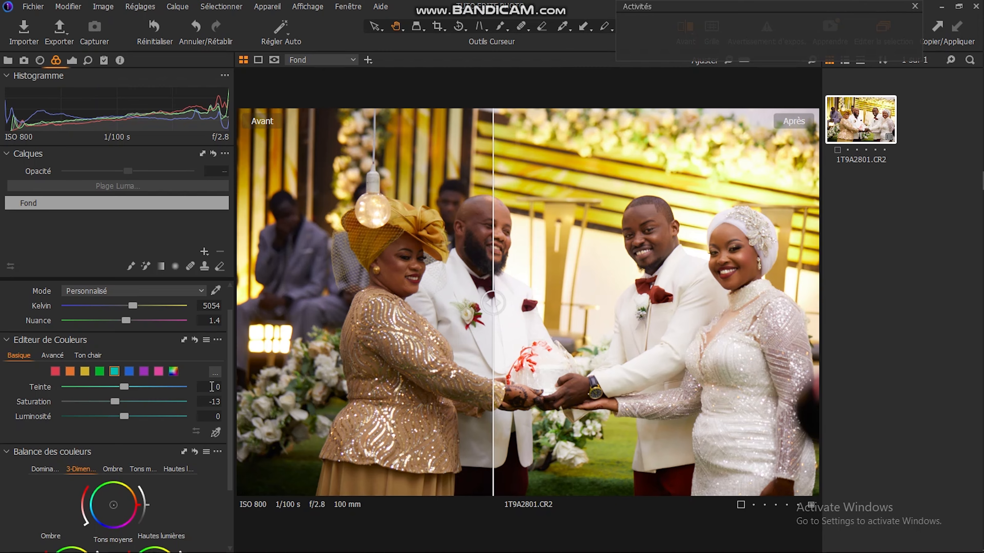
Step: Set the cyan colour range's Teinte to -2 and lower its Luminosité past -6
text(-2)
key(Return)
scroll(212, 387, up, 2)
scroll(212, 387, down, 1)
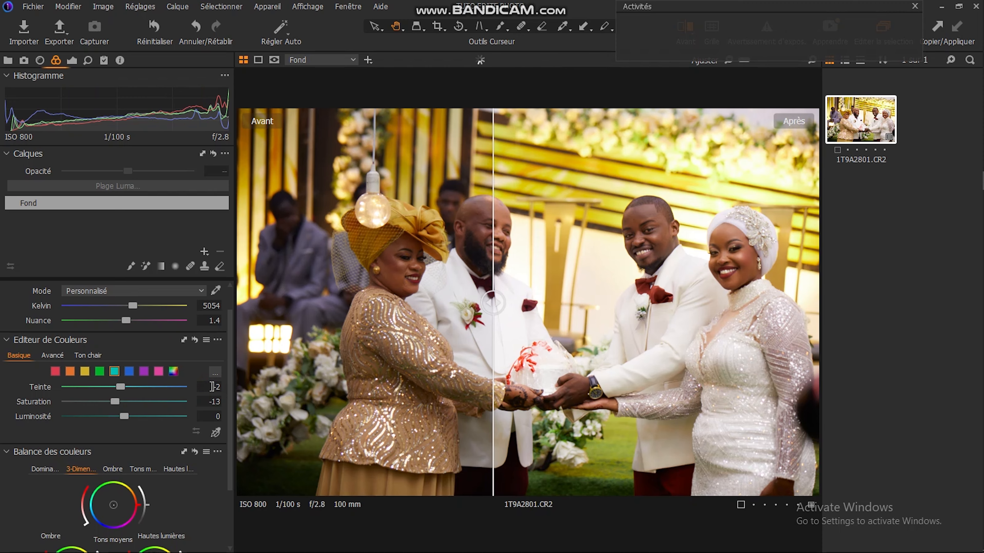
click(208, 415)
text(-6)
key(Down)
key(Down)
key(Down)
key(Down)
Step: Lower the green colour range's Saturation to -19, comparing before and after
click(99, 371)
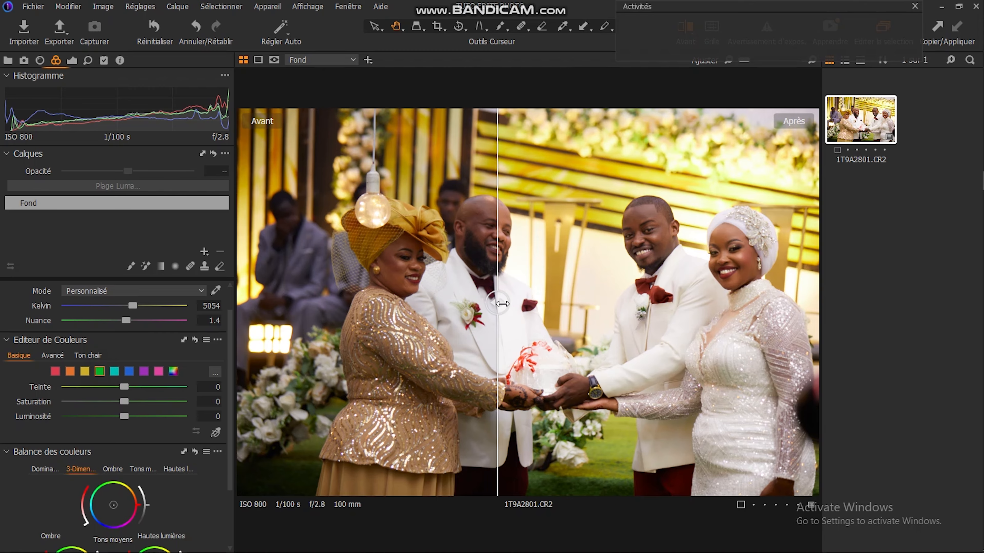
drag(501, 304, 537, 315)
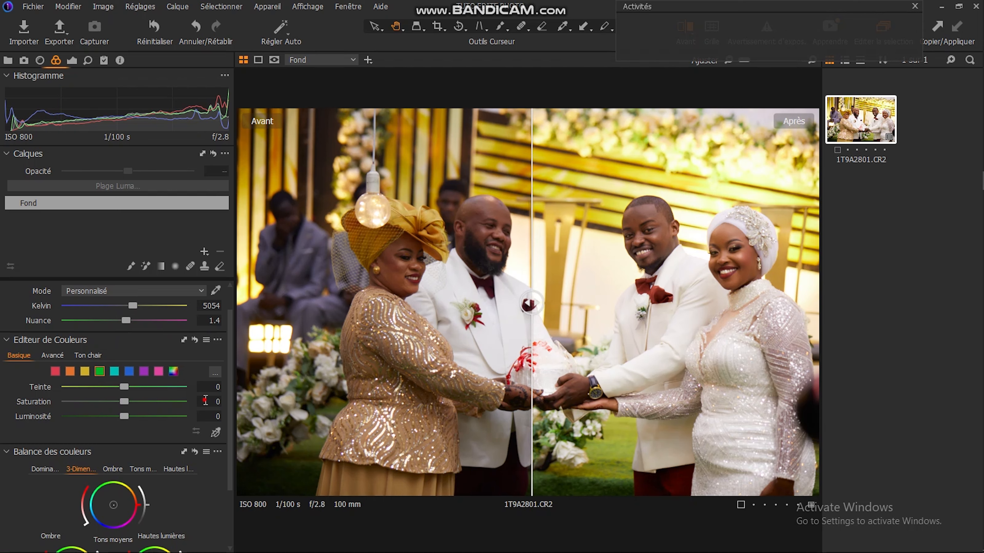
text(-12)
key(Return)
key(Down)
key(Down)
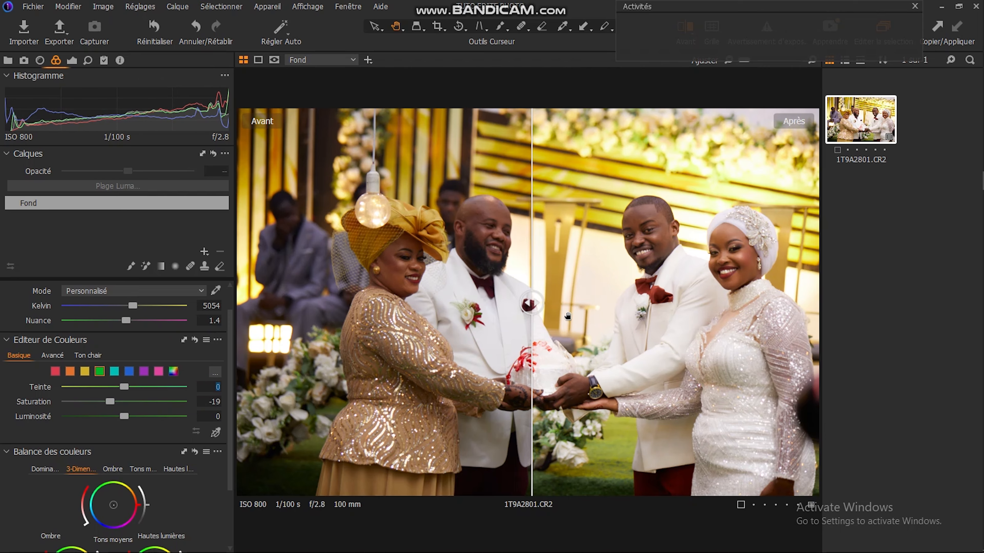
mouse_move(532, 305)
mouse_down()
mouse_move(357, 315)
mouse_move(662, 306)
mouse_move(485, 289)
mouse_move(529, 300)
mouse_up()
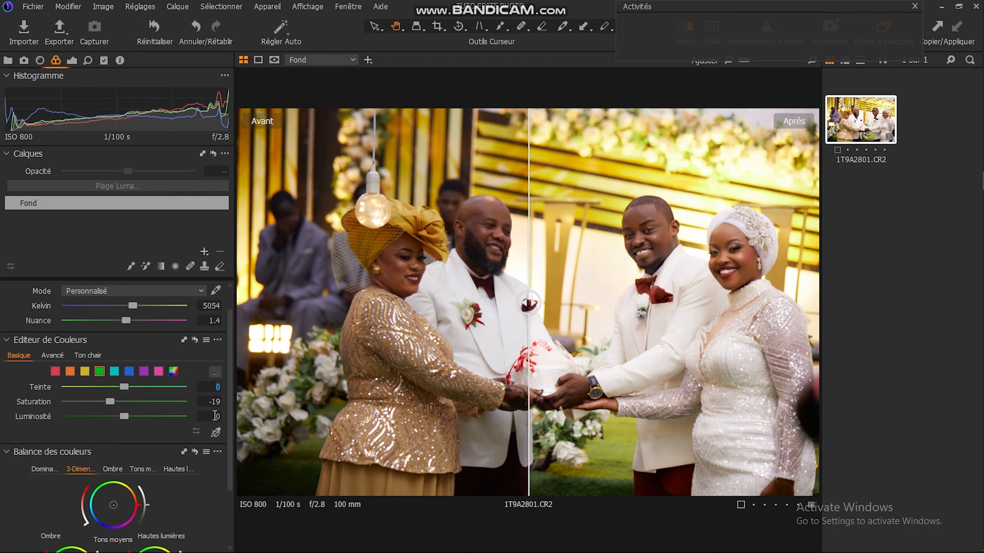
Step: Set the green colour range's Luminosité to -1
click(214, 416)
scroll(214, 415, down, 1)
scroll(214, 415, up, 1)
scroll(214, 416, down, 1)
scroll(214, 416, up, 1)
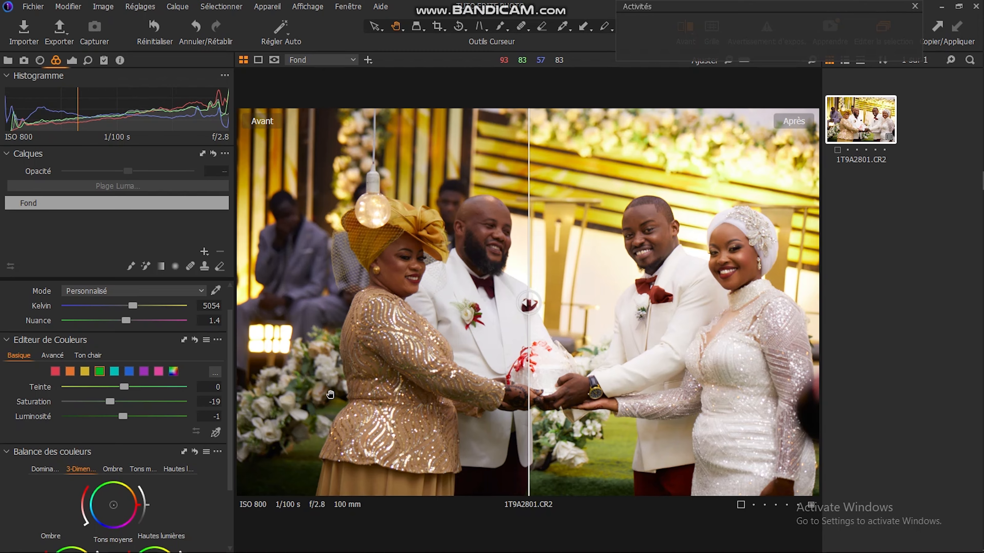
Step: Compare before and after, reset the green colour range's Saturation and raise it to 7.6
click(97, 370)
drag(522, 306, 446, 302)
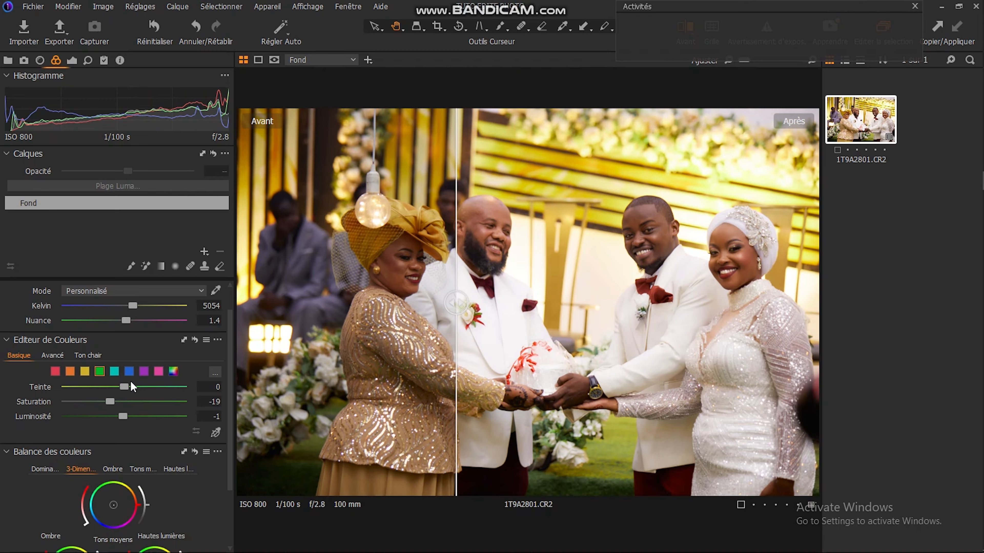
double_click(110, 401)
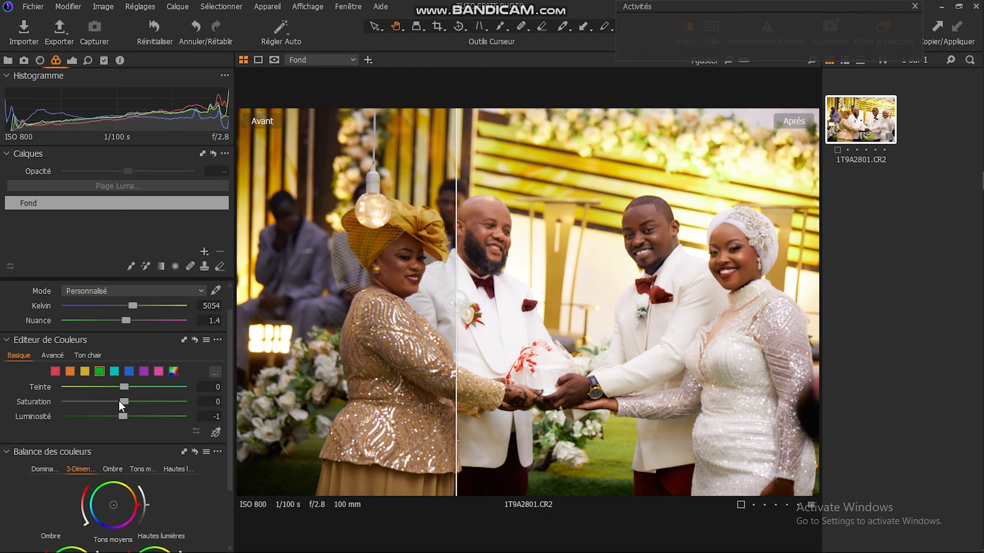
drag(124, 401, 130, 401)
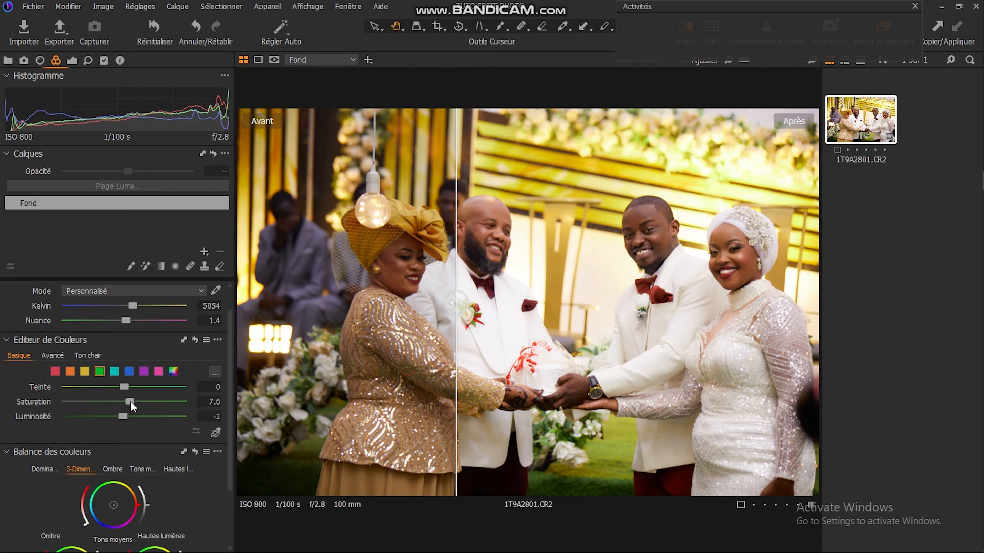
Step: Raise the yellow colour range's Saturation to 9 and compare the photo before and after
click(84, 371)
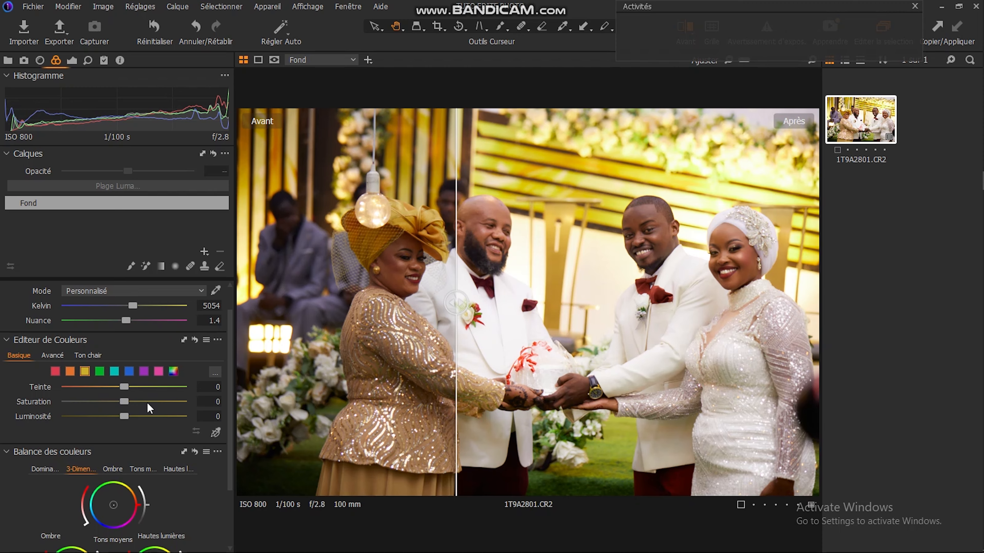
scroll(214, 401, up, 10)
scroll(214, 401, down, 2)
scroll(215, 401, up, 1)
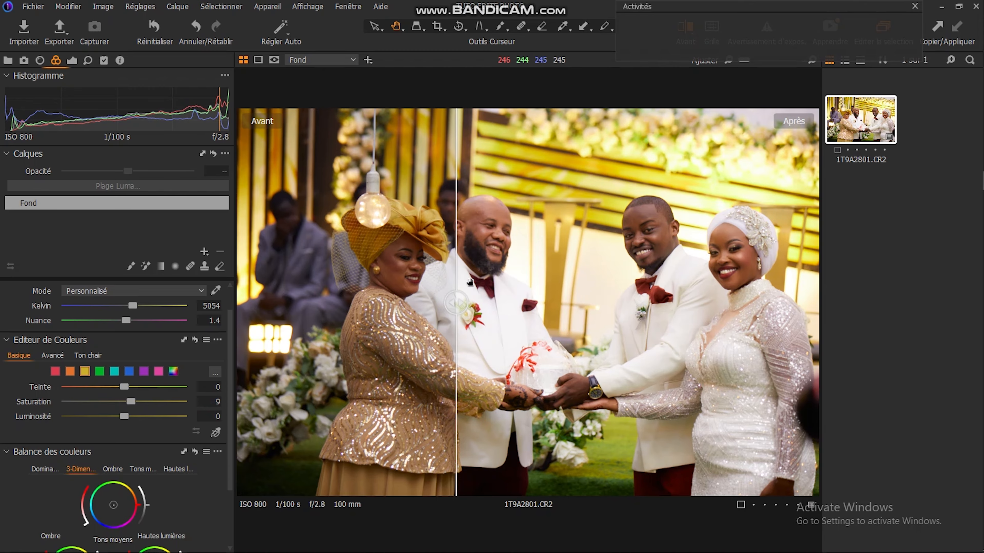
drag(457, 298, 582, 272)
mouse_move(494, 269)
mouse_down()
mouse_move(301, 274)
mouse_move(391, 286)
mouse_move(416, 276)
mouse_move(381, 274)
mouse_move(409, 280)
mouse_move(378, 279)
mouse_move(441, 256)
mouse_move(518, 260)
mouse_move(505, 261)
mouse_up()
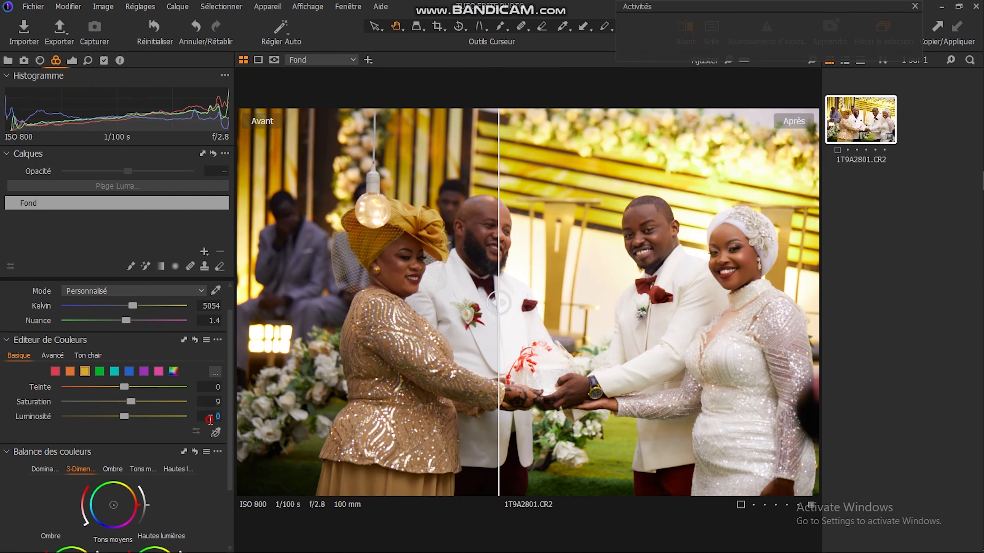
Step: Lower the yellow colour range's Luminosité to -5
text(-3)
key(Return)
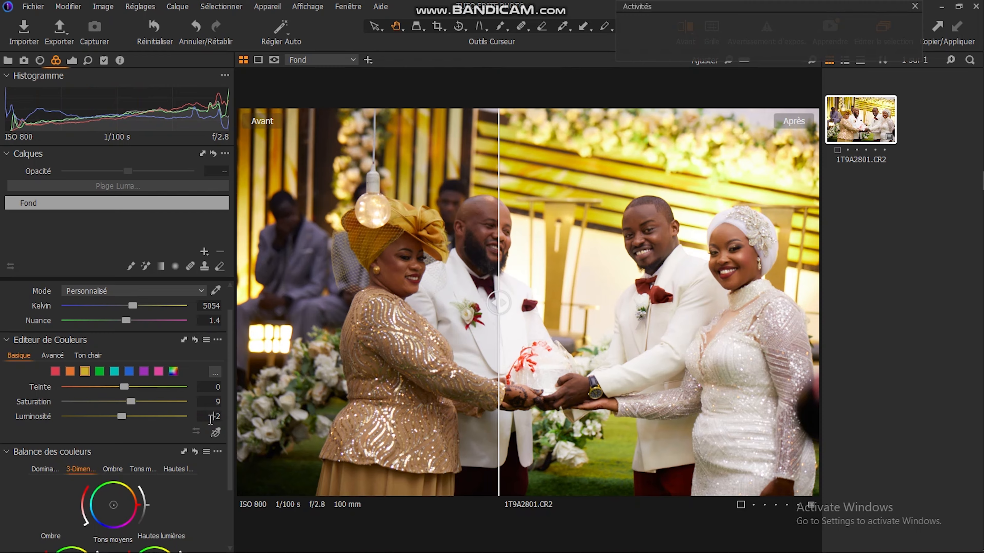
key(Down)
key(Down)
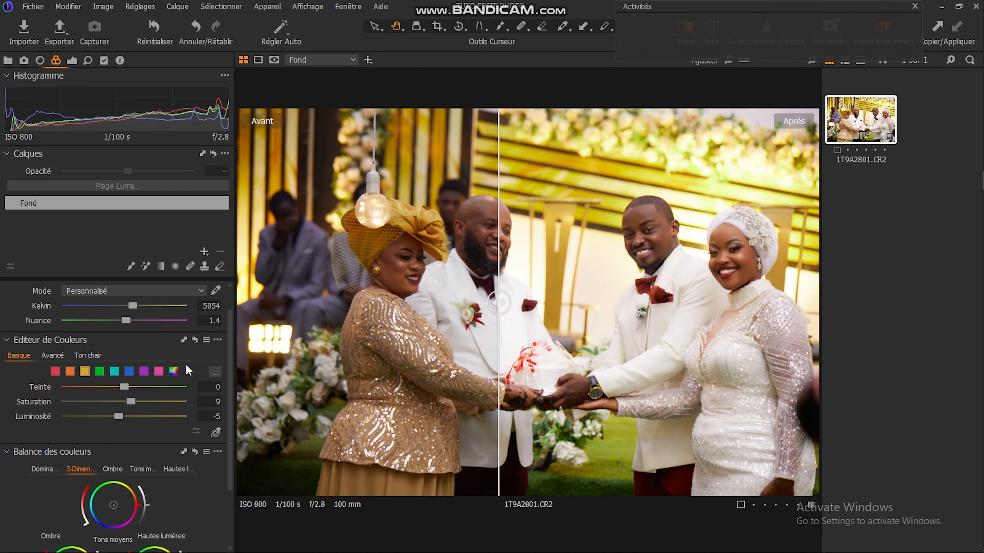
Step: Raise the orange colour range's Saturation to 6.6, comparing before and after
click(70, 372)
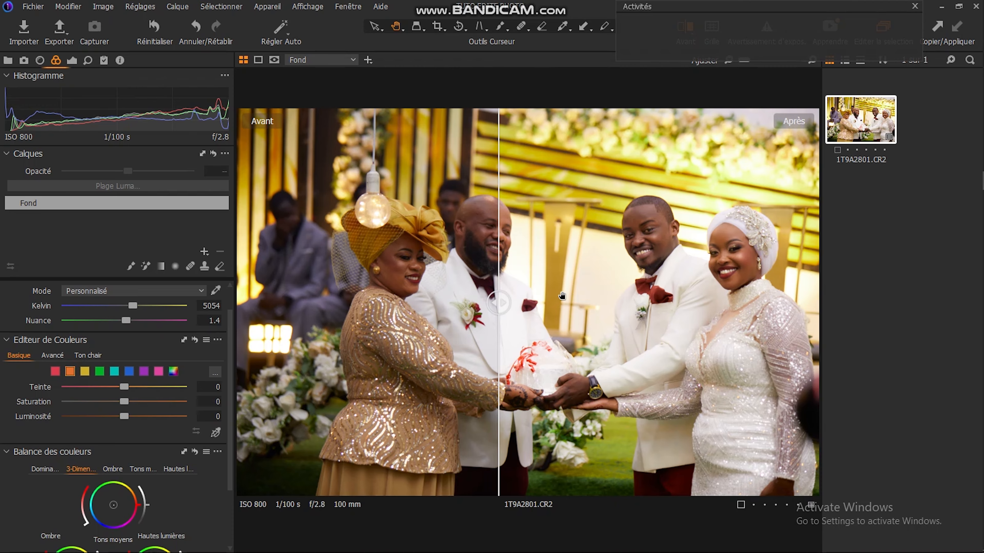
drag(496, 309, 510, 310)
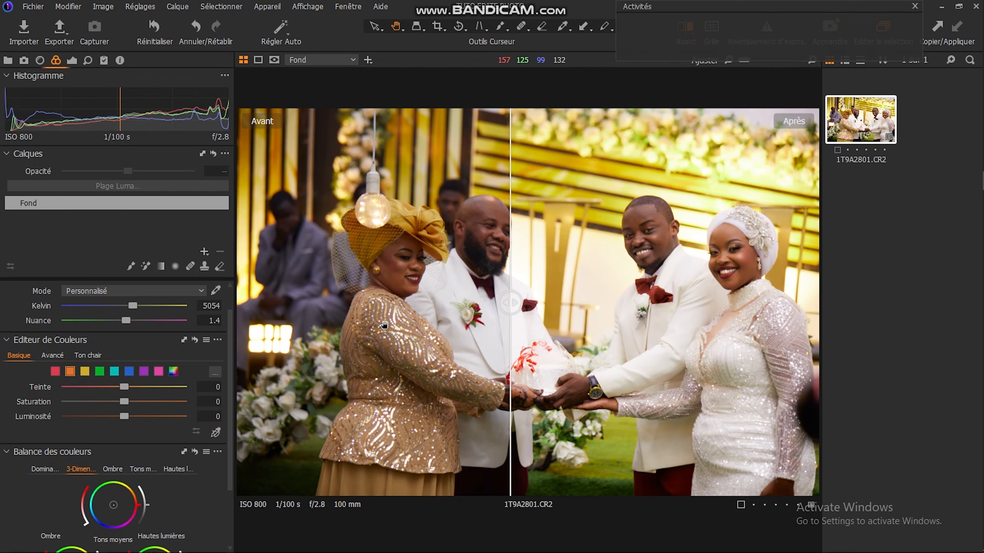
drag(129, 402, 131, 400)
click(207, 404)
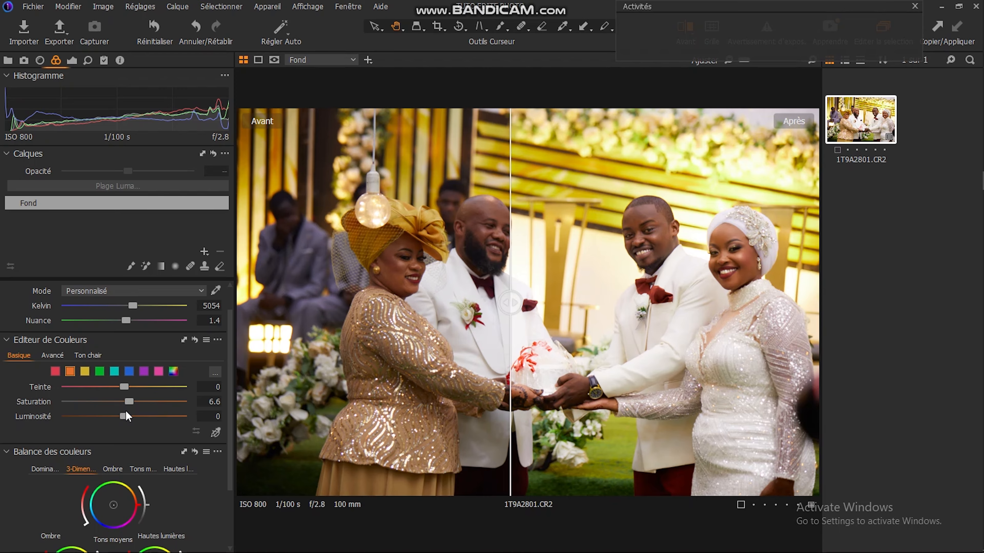
Step: Set the orange colour range's Luminosité to -5 and Teinte to -3, and compare before and after
click(208, 415)
text(-5)
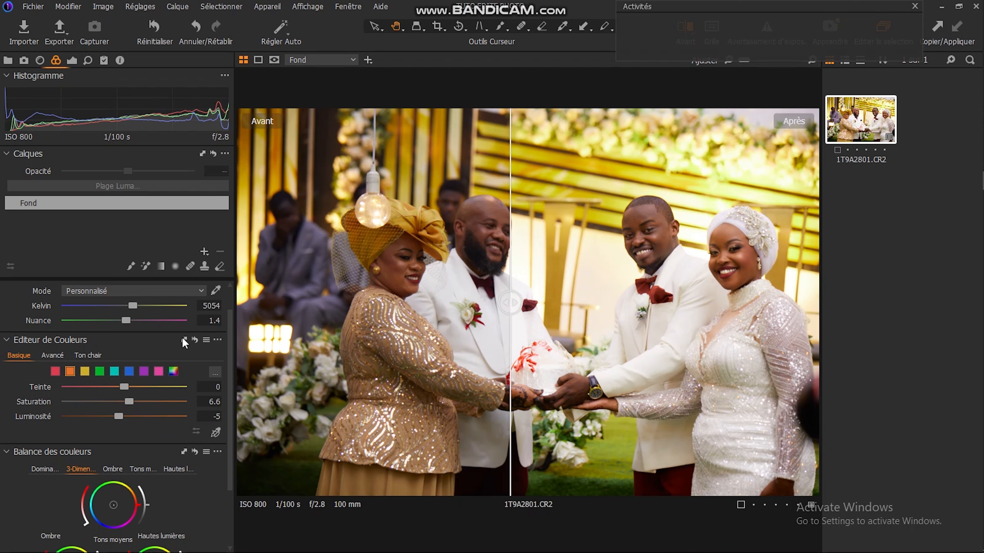
click(212, 386)
text(-3)
key(Return)
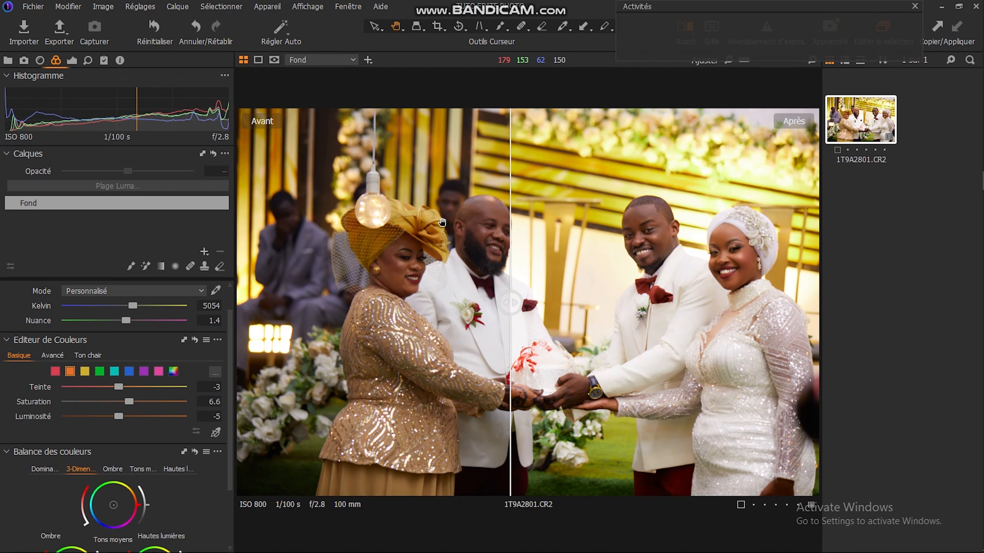
drag(510, 302, 483, 282)
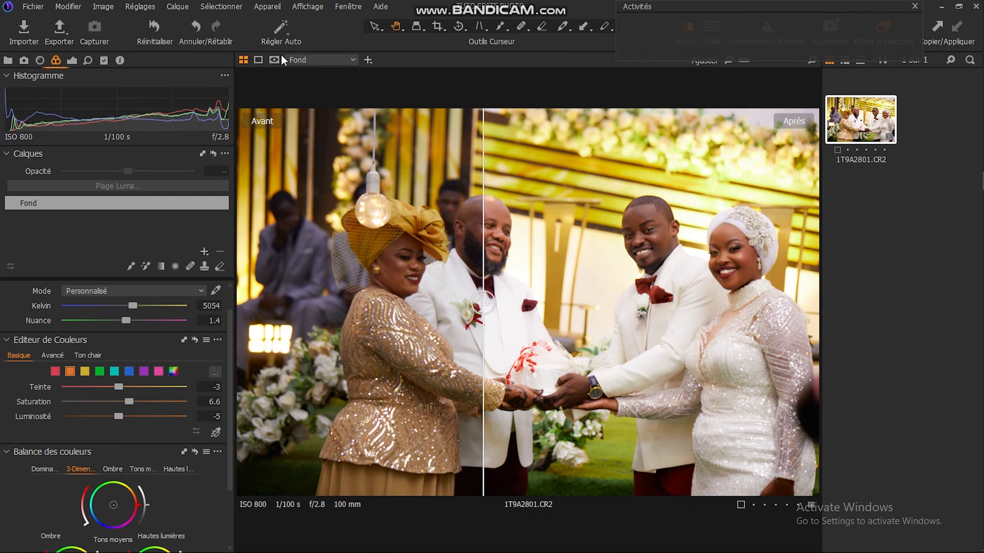
Step: Return to the exposure adjustments, compare before and after, and set the exposure Luminosité to 7
click(72, 61)
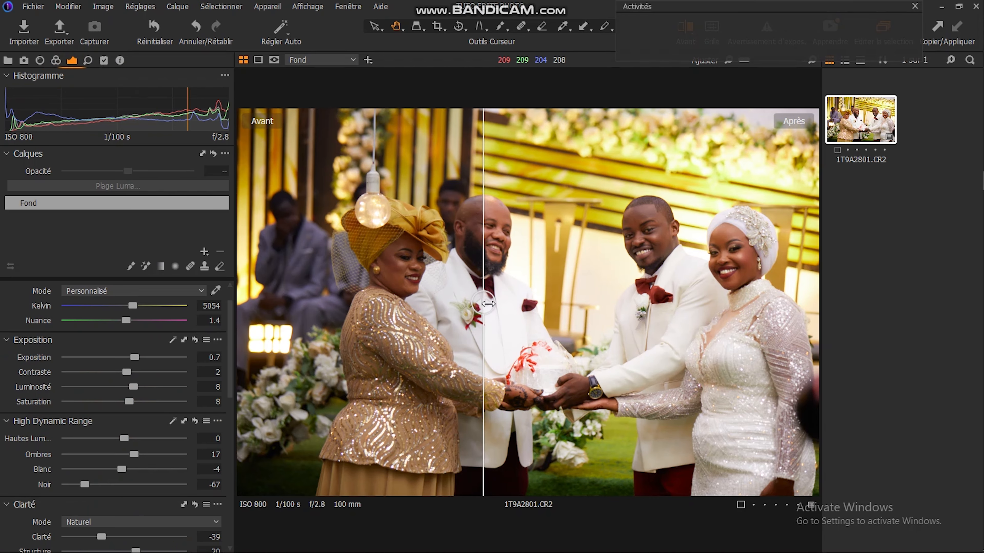
drag(485, 304, 320, 303)
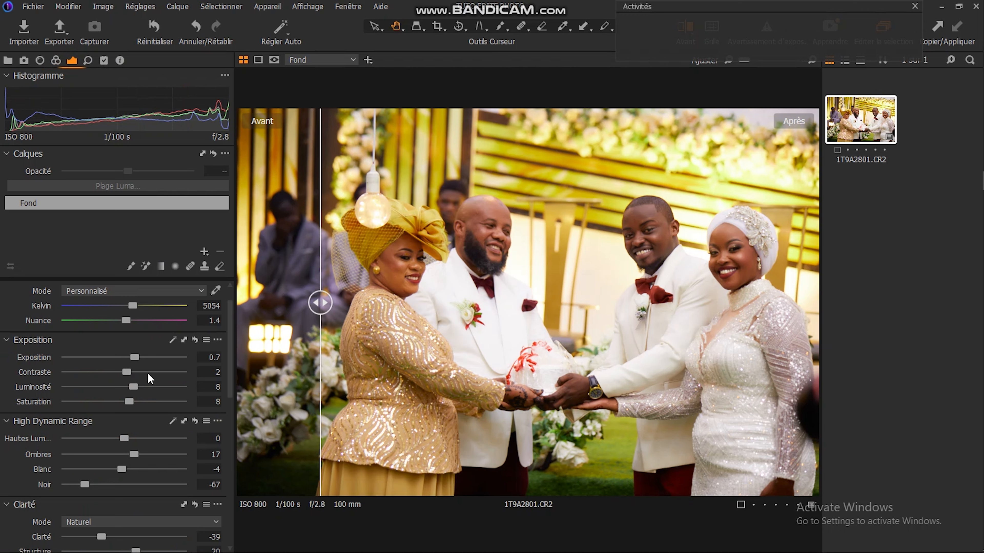
click(207, 388)
text(7)
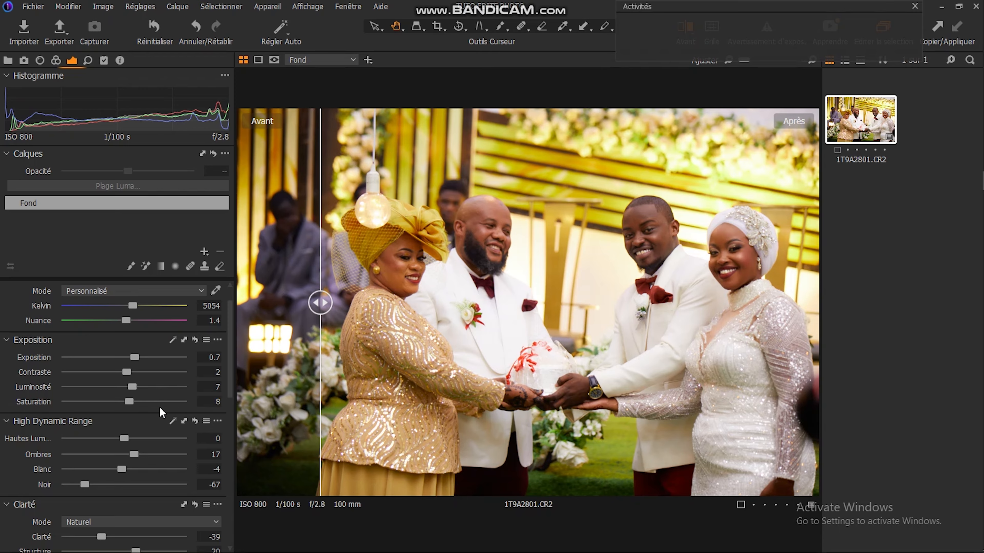
Step: Set the High Dynamic Range highlights to -9 and Ombres to 21, comparing before and after up close
drag(136, 452, 116, 441)
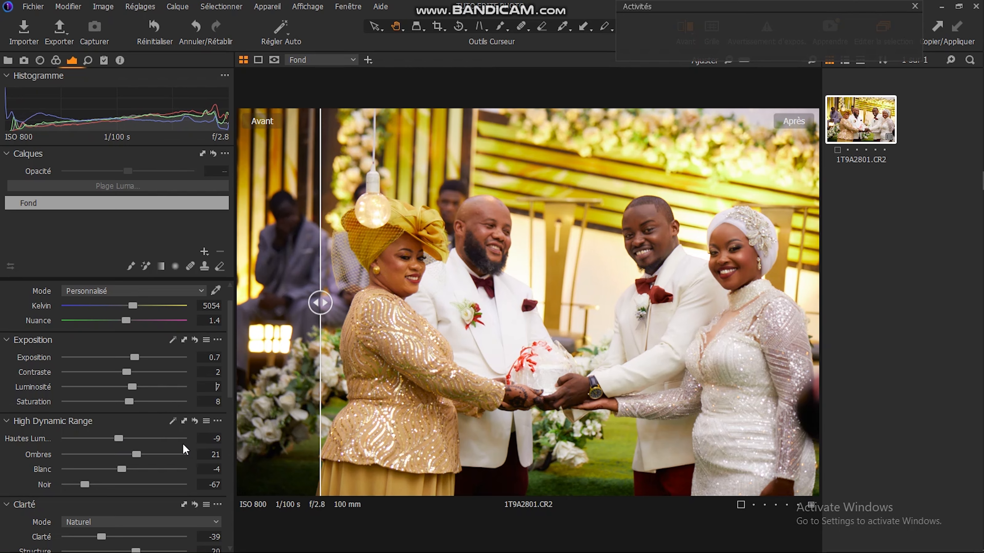
drag(319, 303, 434, 313)
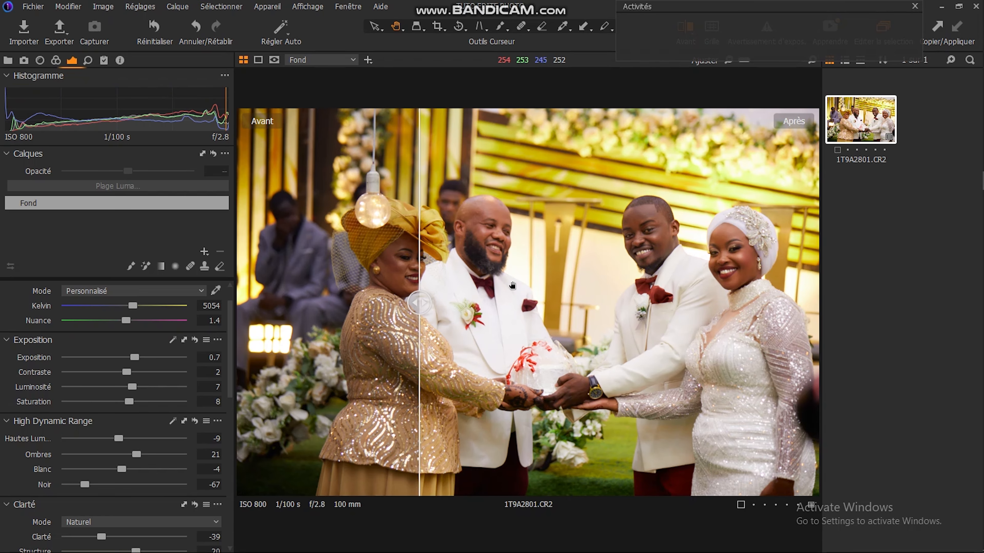
scroll(508, 295, up, 2)
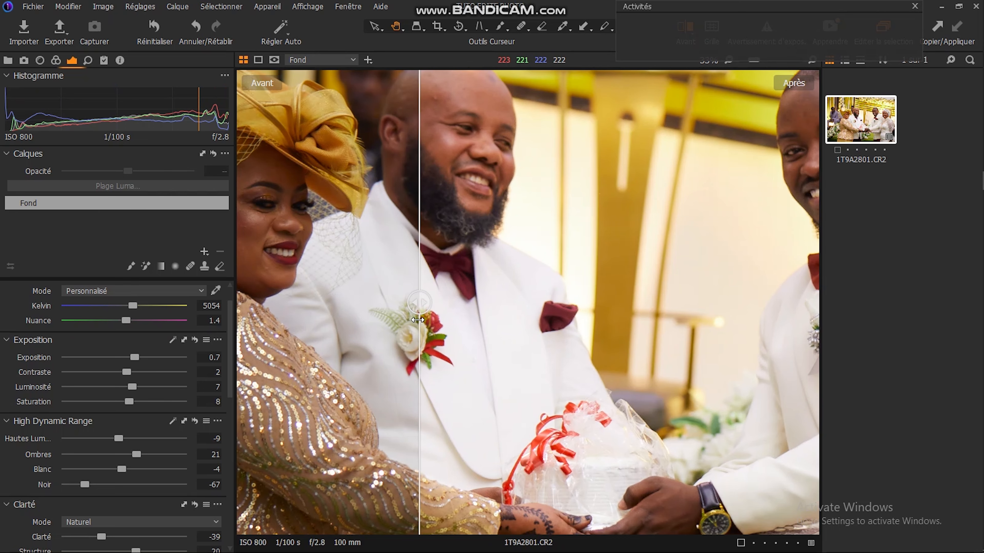
drag(536, 331, 696, 362)
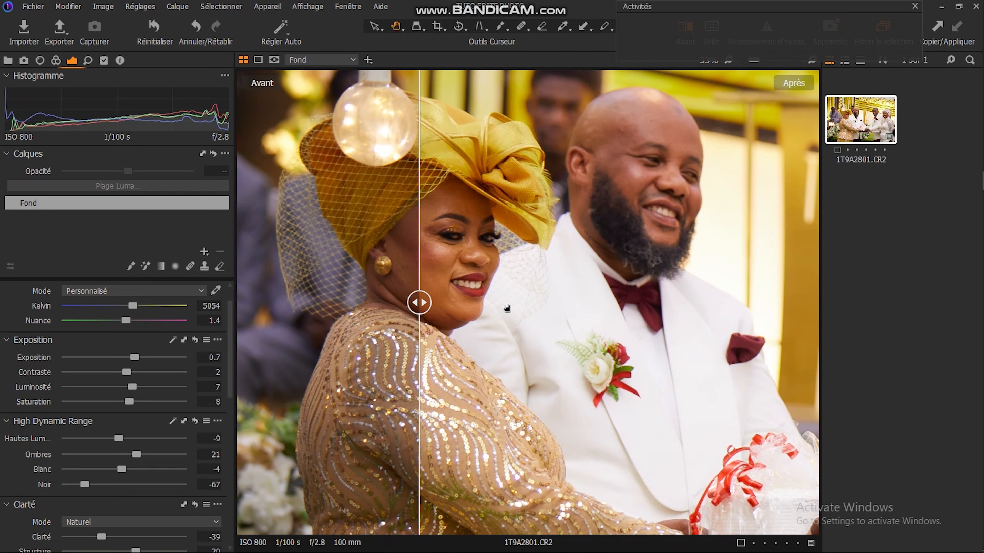
drag(425, 298, 795, 323)
drag(637, 332, 432, 302)
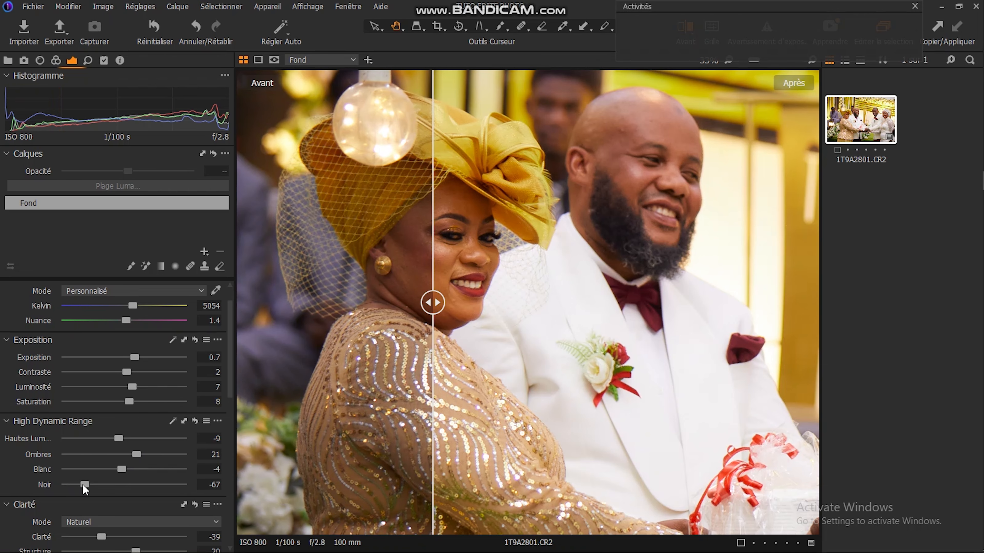
Step: Lower the High Dynamic Range Noir to -78 and compare before and after on each person and the whole photo
drag(82, 483, 76, 483)
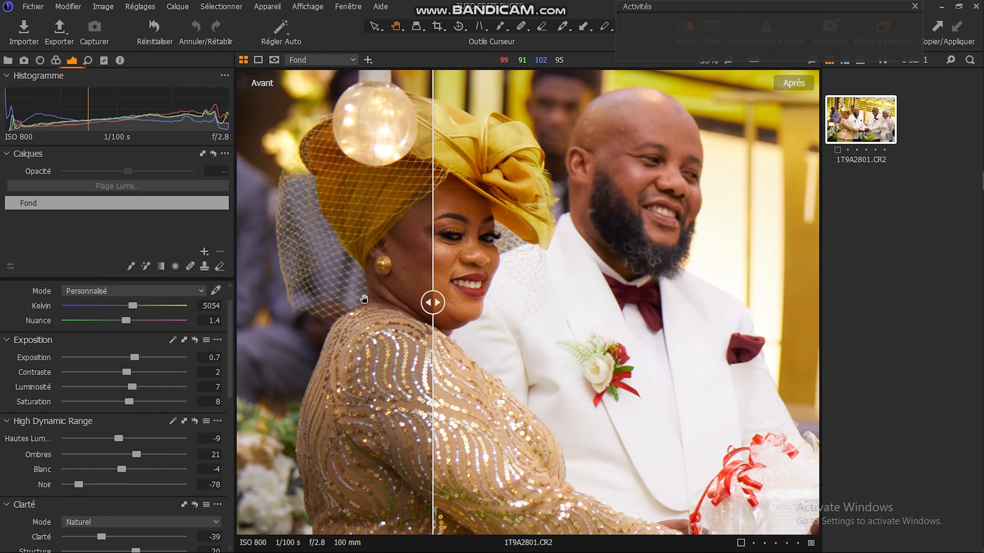
drag(432, 302, 488, 296)
drag(644, 273, 633, 276)
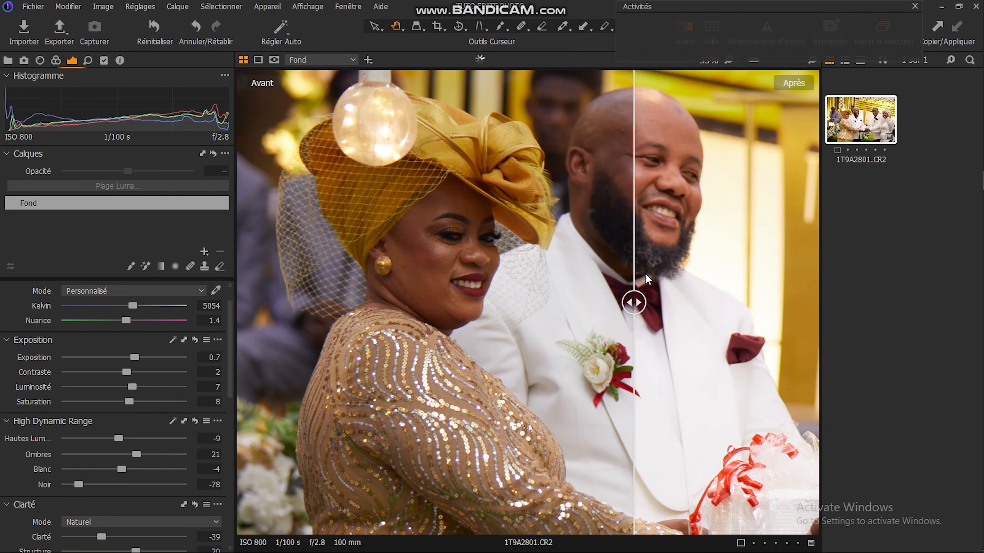
drag(724, 276, 543, 288)
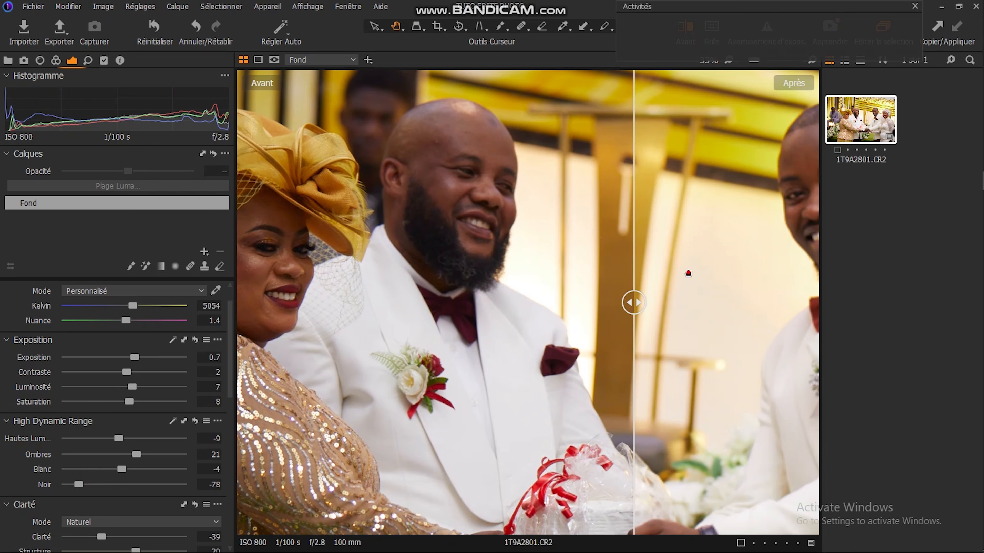
drag(688, 273, 502, 270)
drag(738, 227, 552, 247)
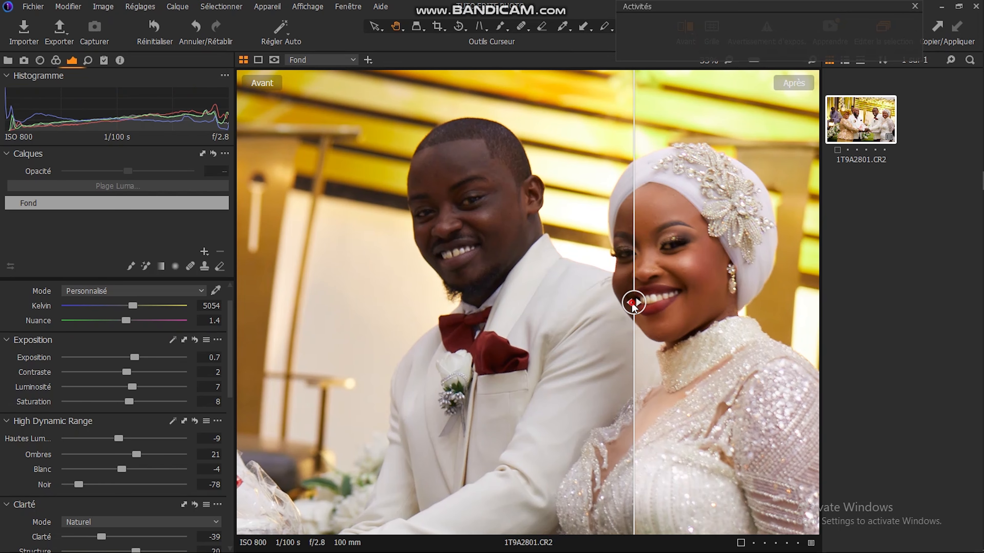
drag(637, 304, 560, 352)
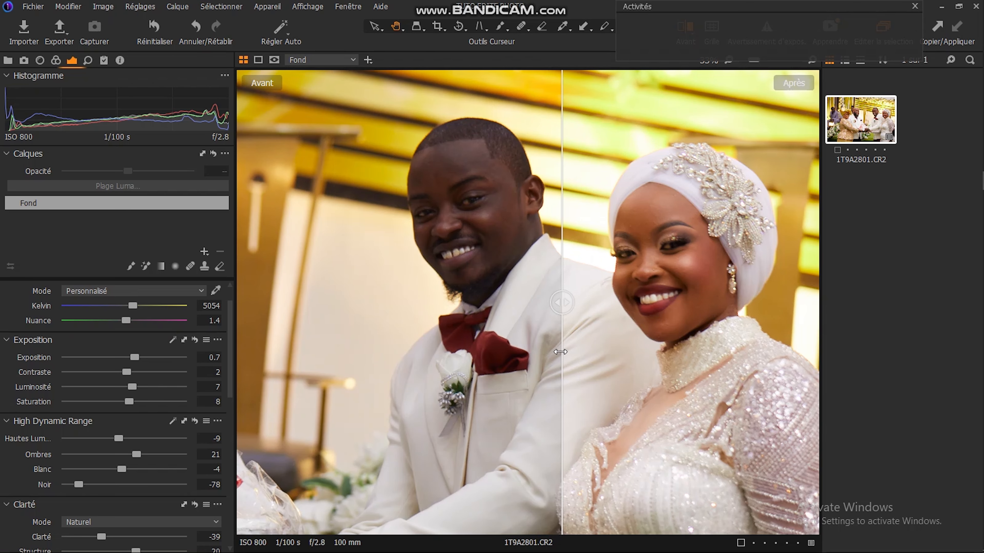
click(477, 327)
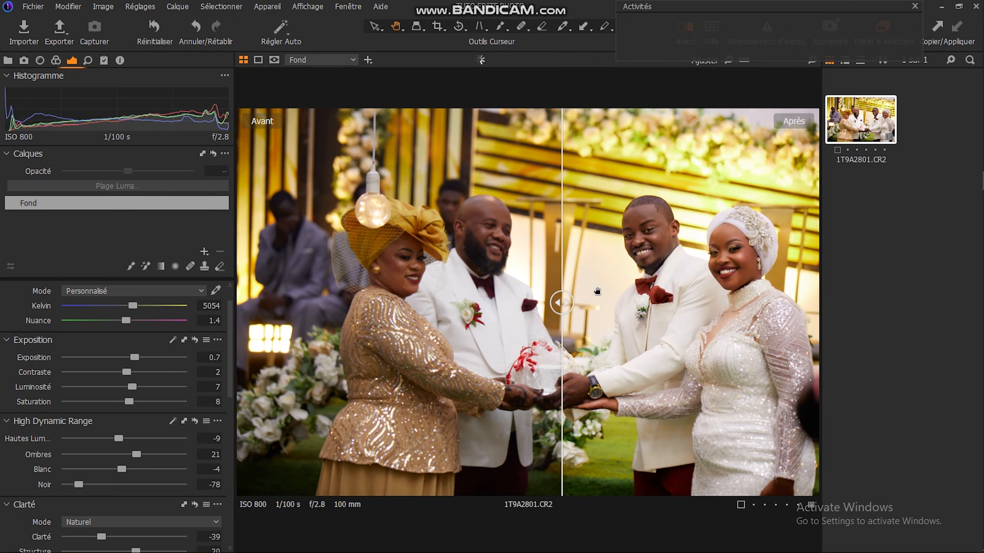
drag(524, 308, 503, 303)
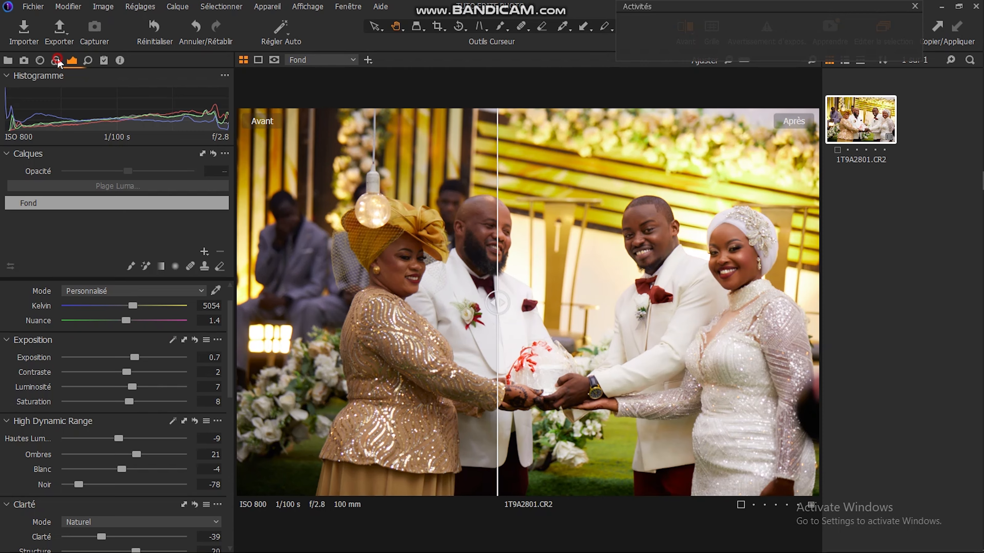
Step: Go back to the colour adjustments and view the colour balance's Dominante wheel and its 3-Dimensions wheels
click(57, 60)
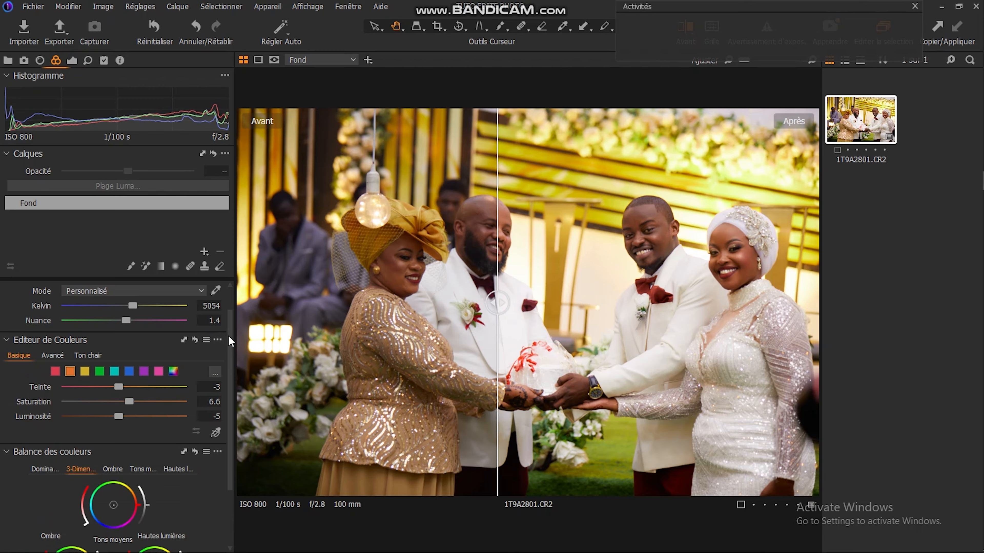
scroll(228, 335, down, 4)
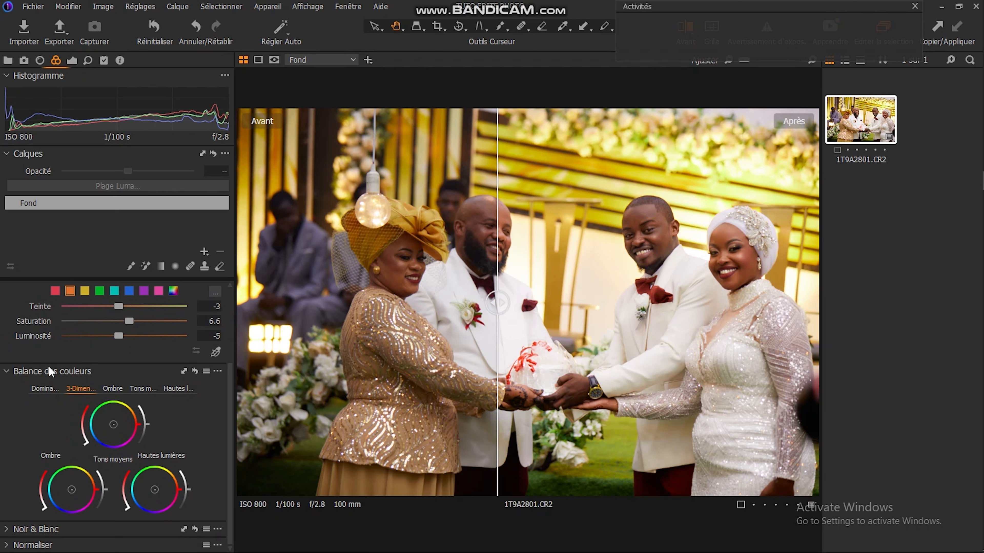
click(41, 387)
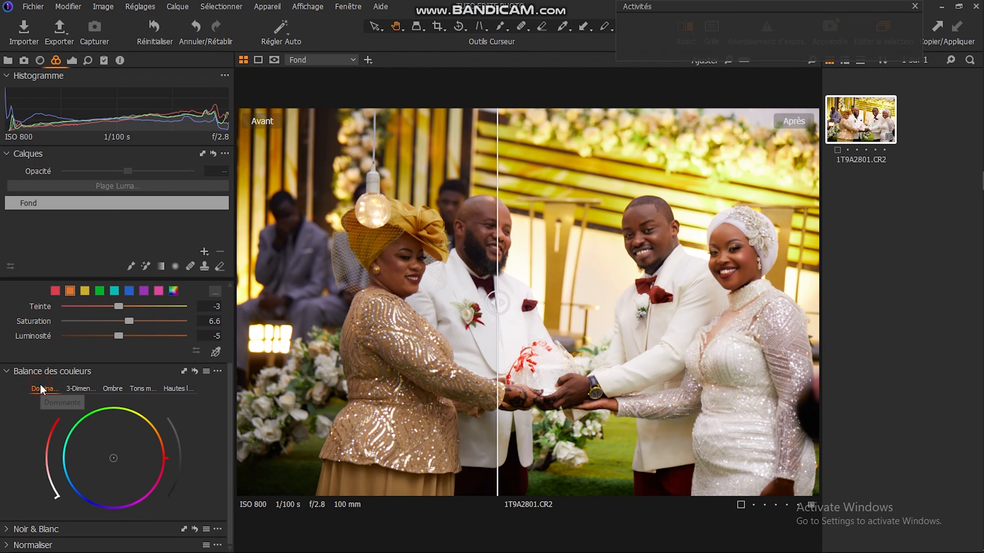
click(80, 389)
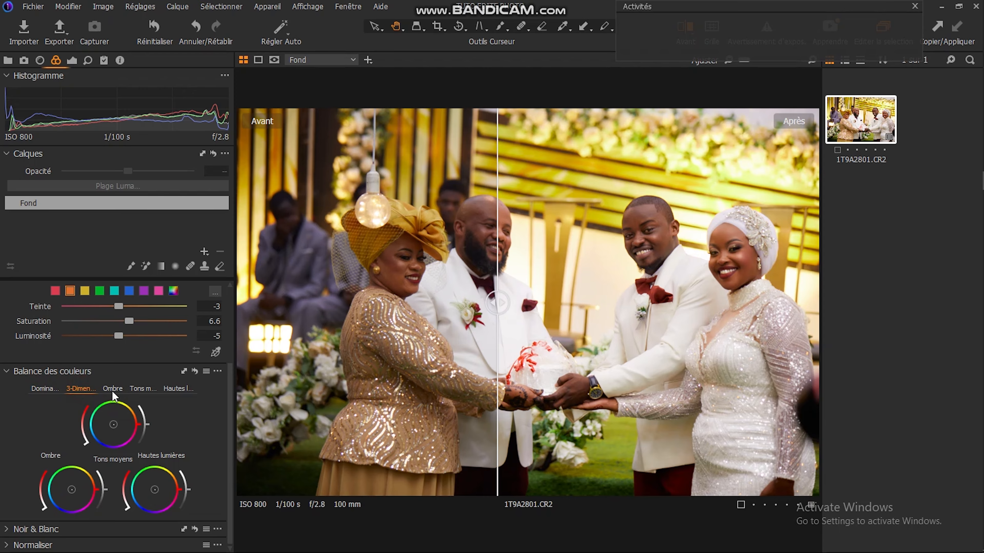